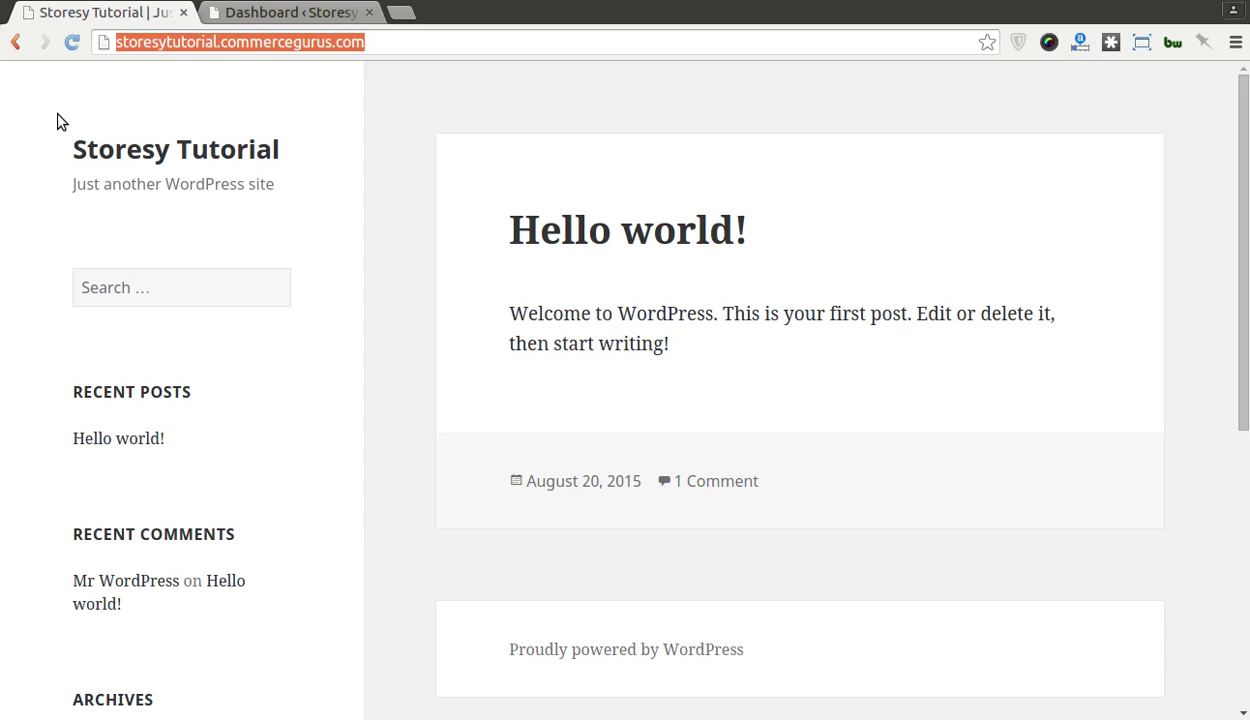
- Switch to the site's WordPress admin and open the form for uploading a new theme
key("End")
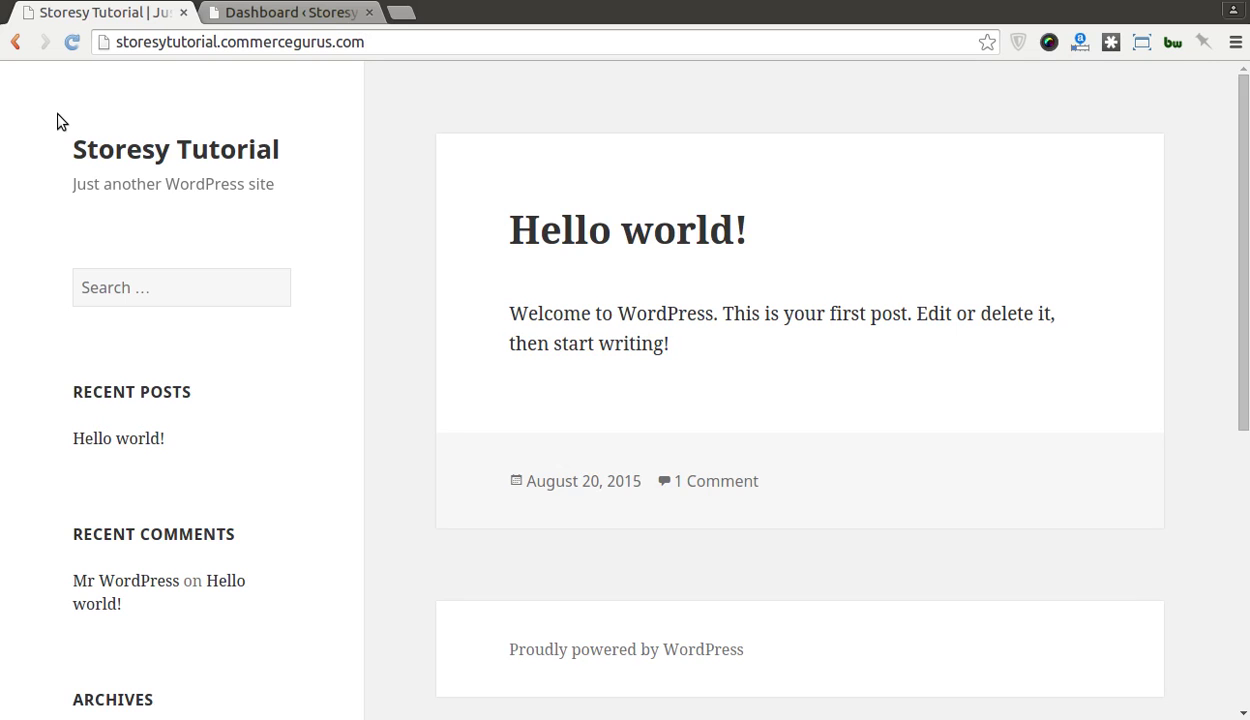
key("ctrl+Tab")
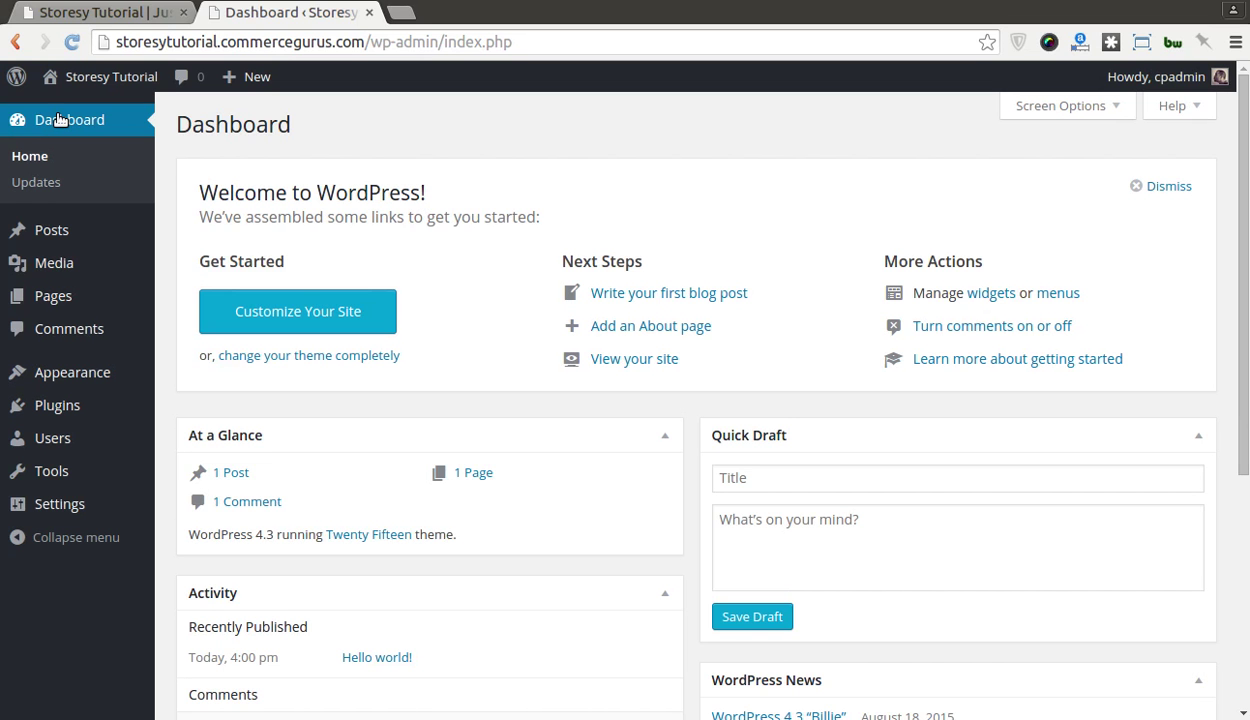
mouse_move(112, 373)
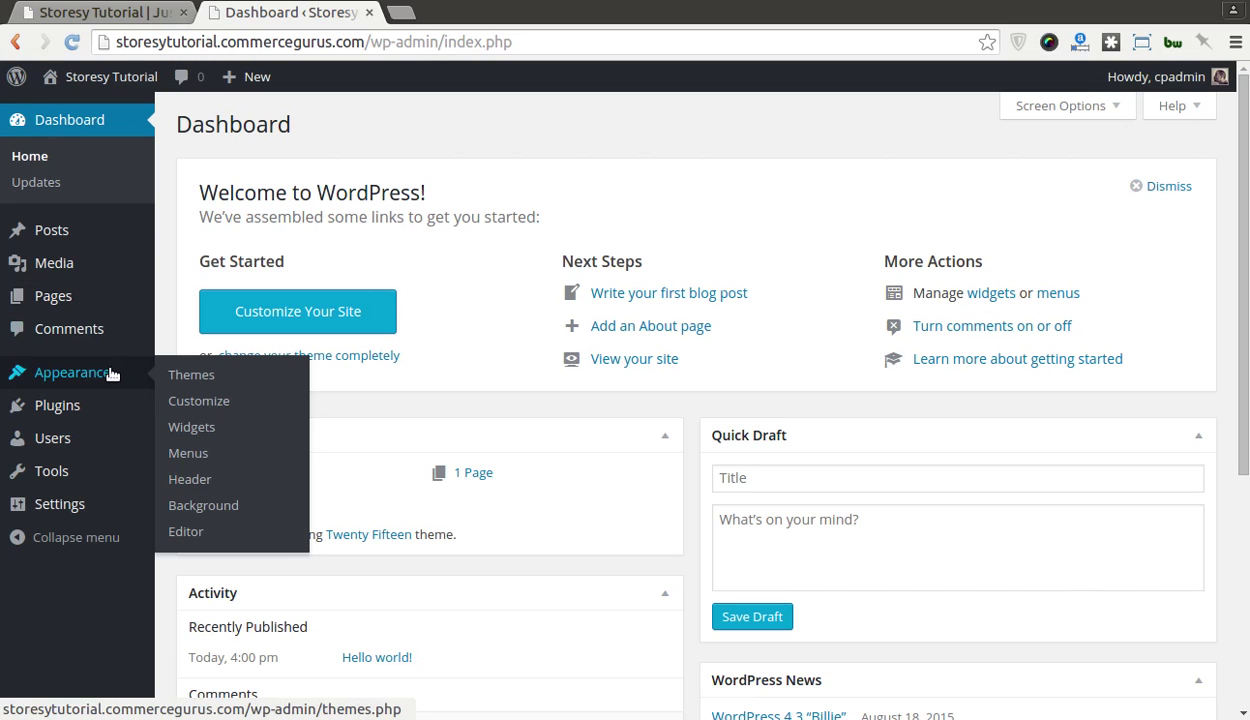
left_click(177, 376)
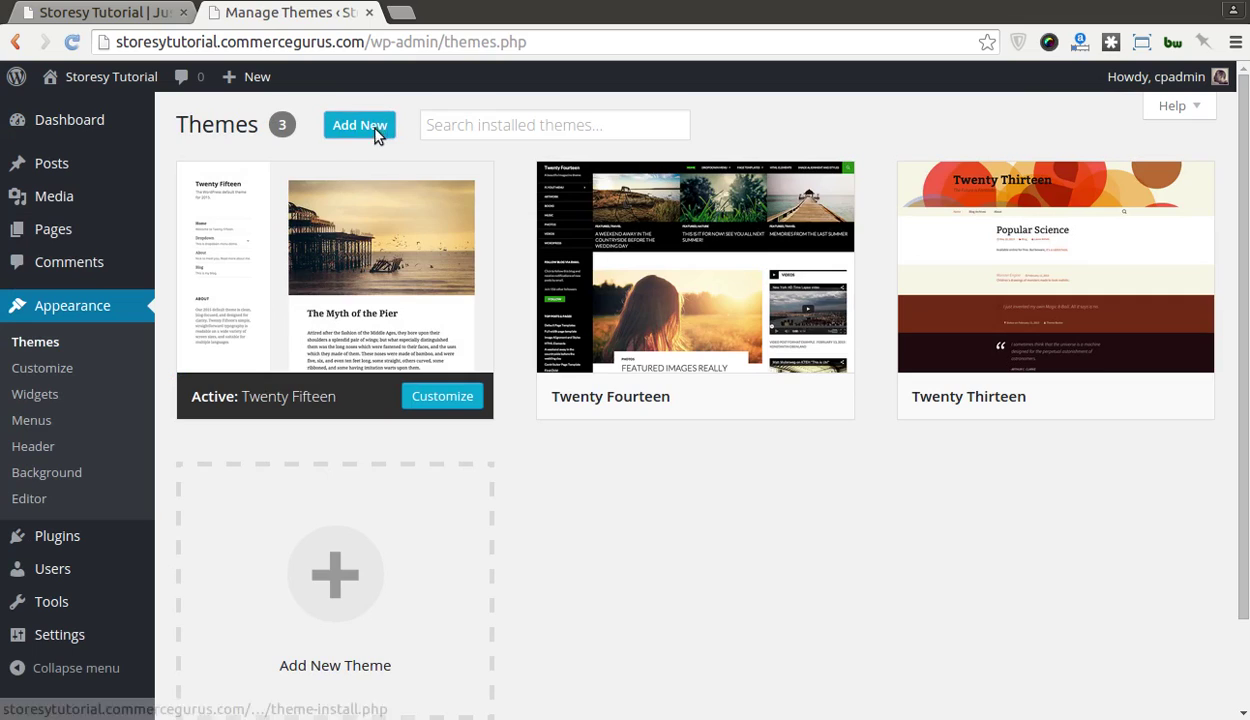
left_click(377, 135)
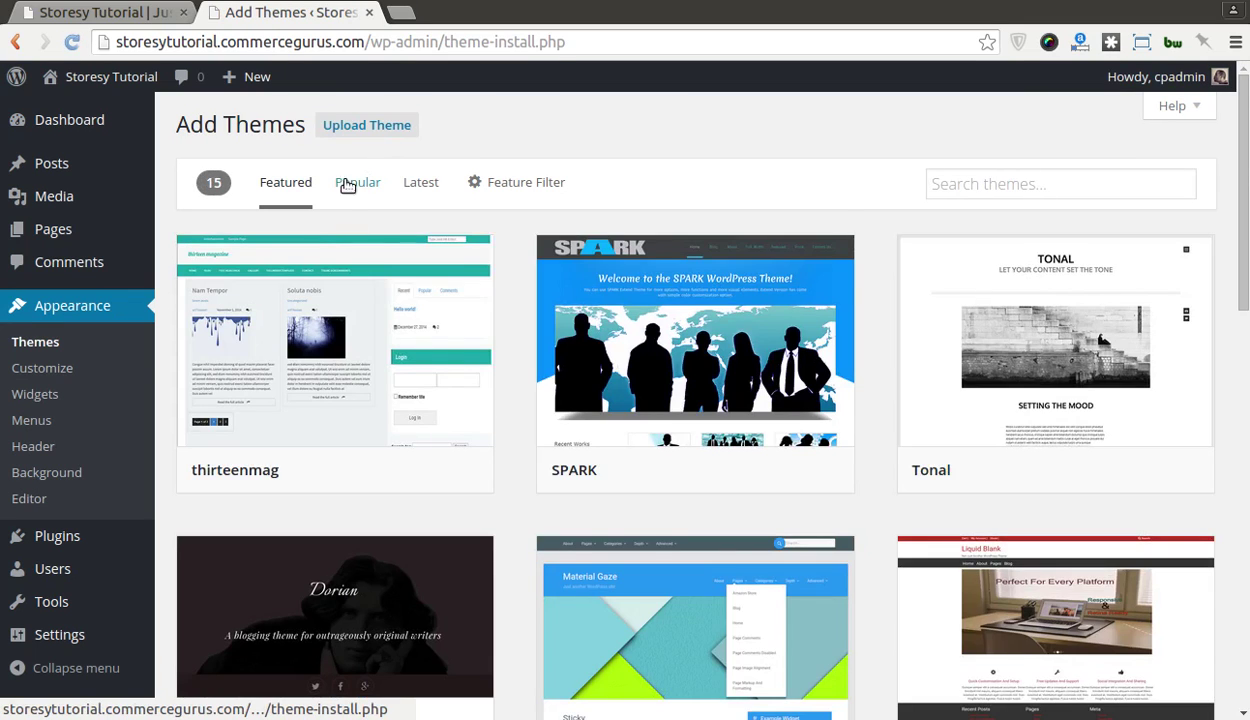
left_click(366, 126)
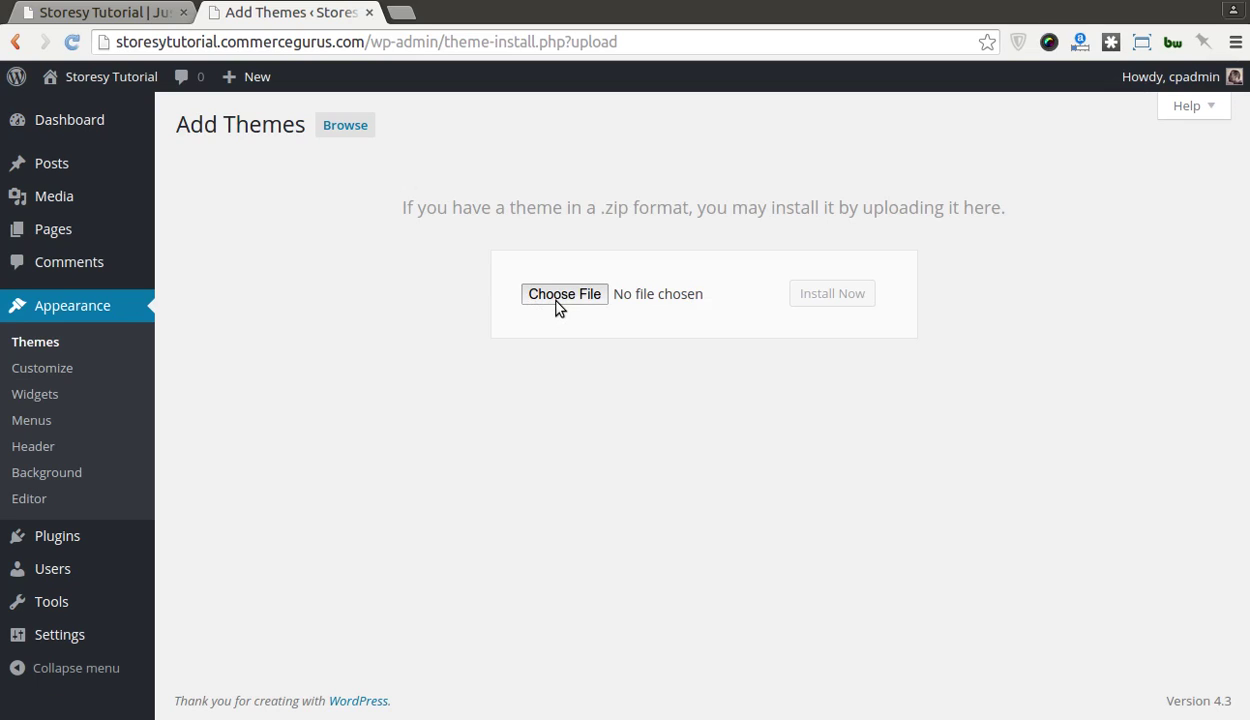
- Choose storesy.zip from Storesy/1.0.0/STORESY_PACKAGE/ThemeInstall and install it as a theme
left_click(558, 300)
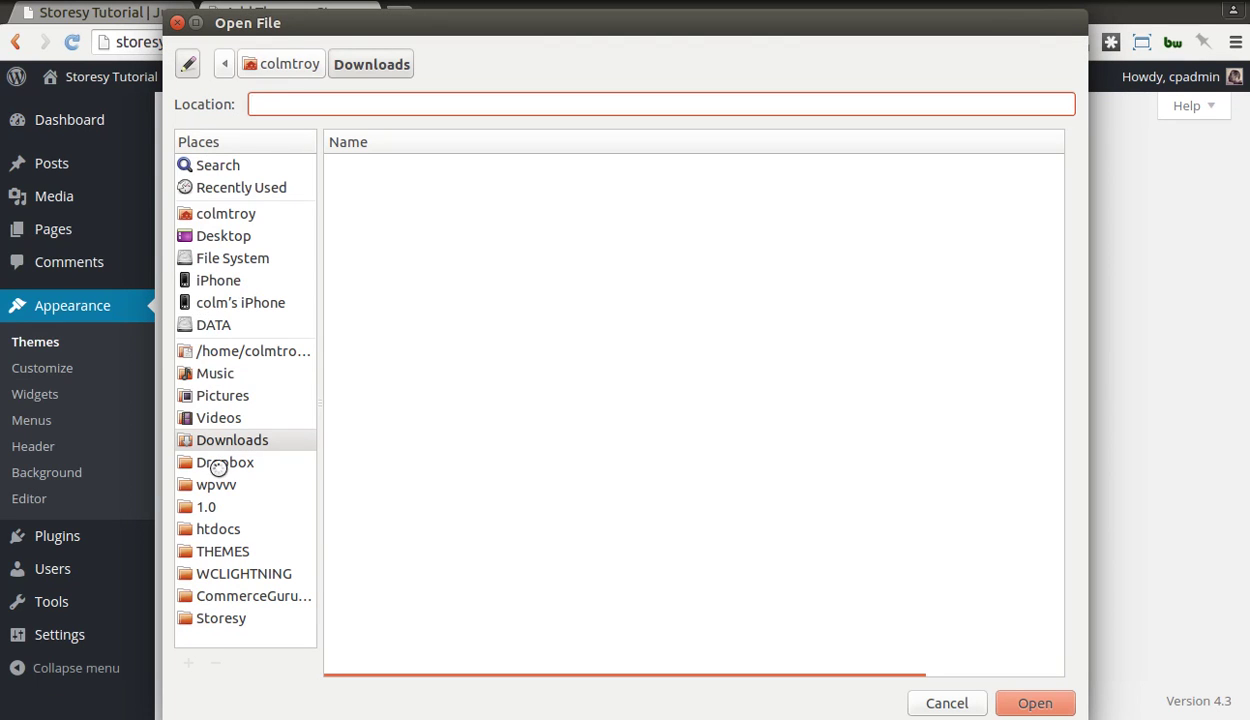
left_click(224, 620)
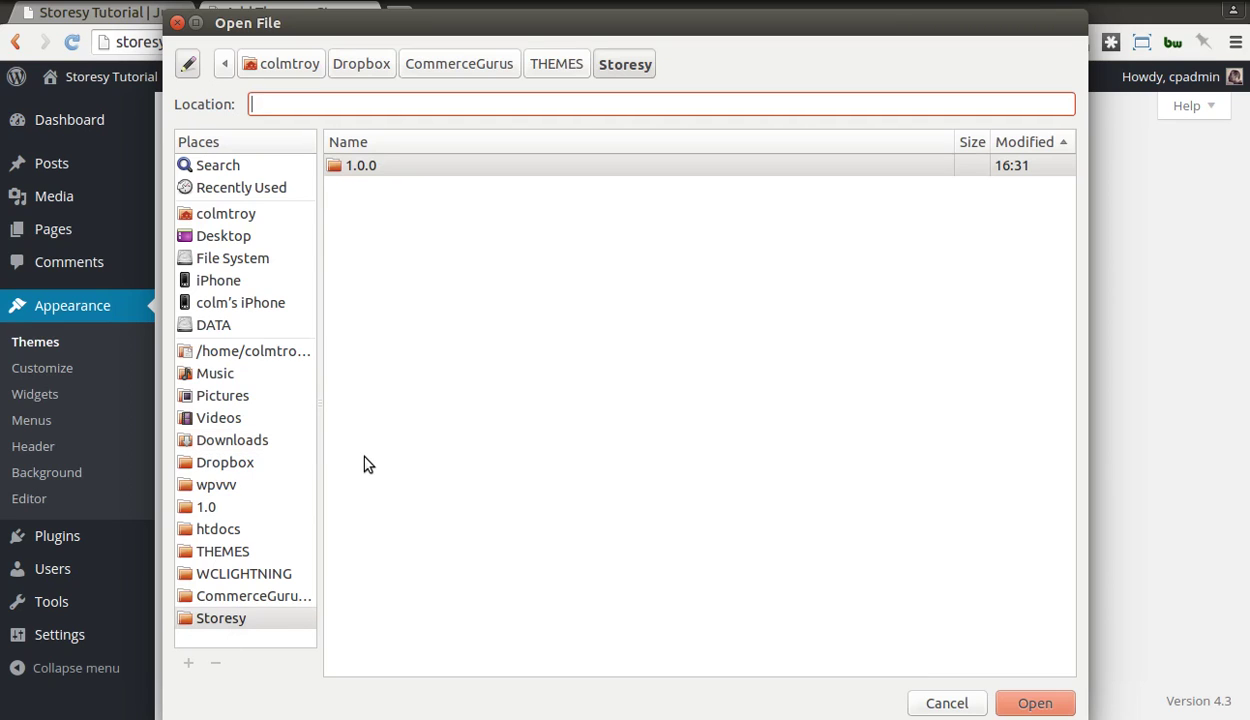
double_click(363, 172)
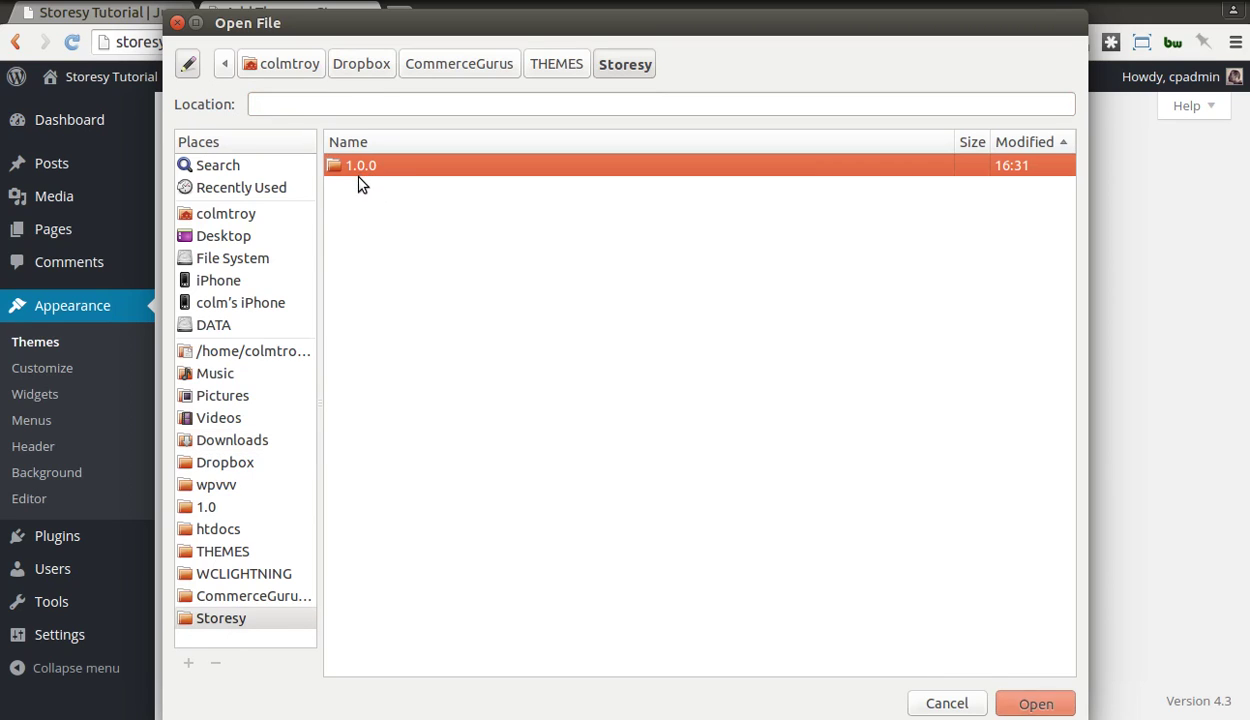
left_click(394, 168)
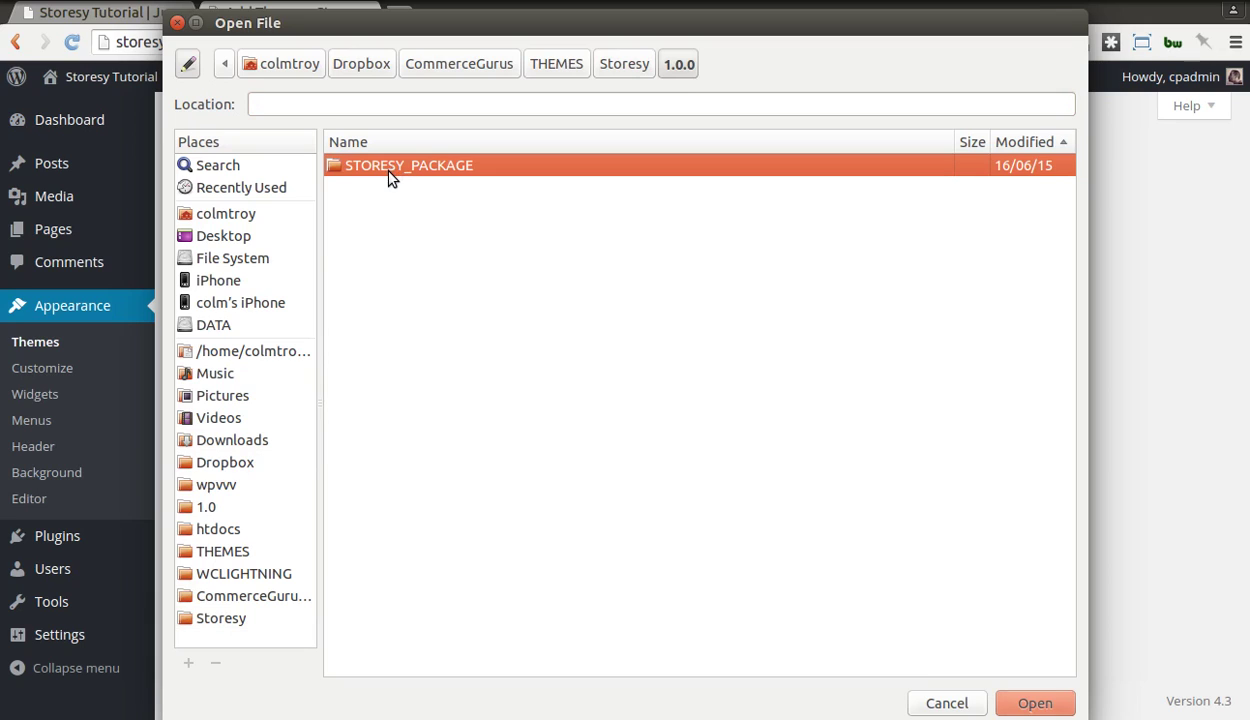
double_click(394, 168)
left_click(388, 258)
double_click(388, 256)
left_click(398, 167)
key("Return")
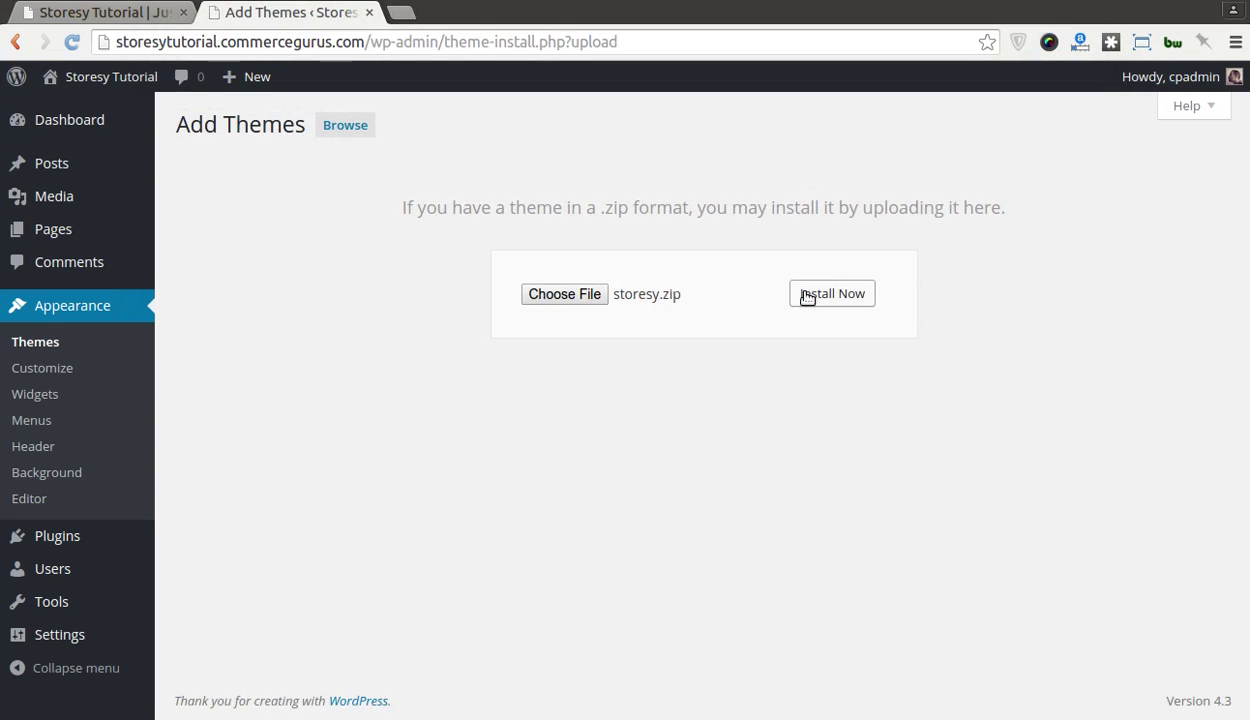
left_click(805, 295)
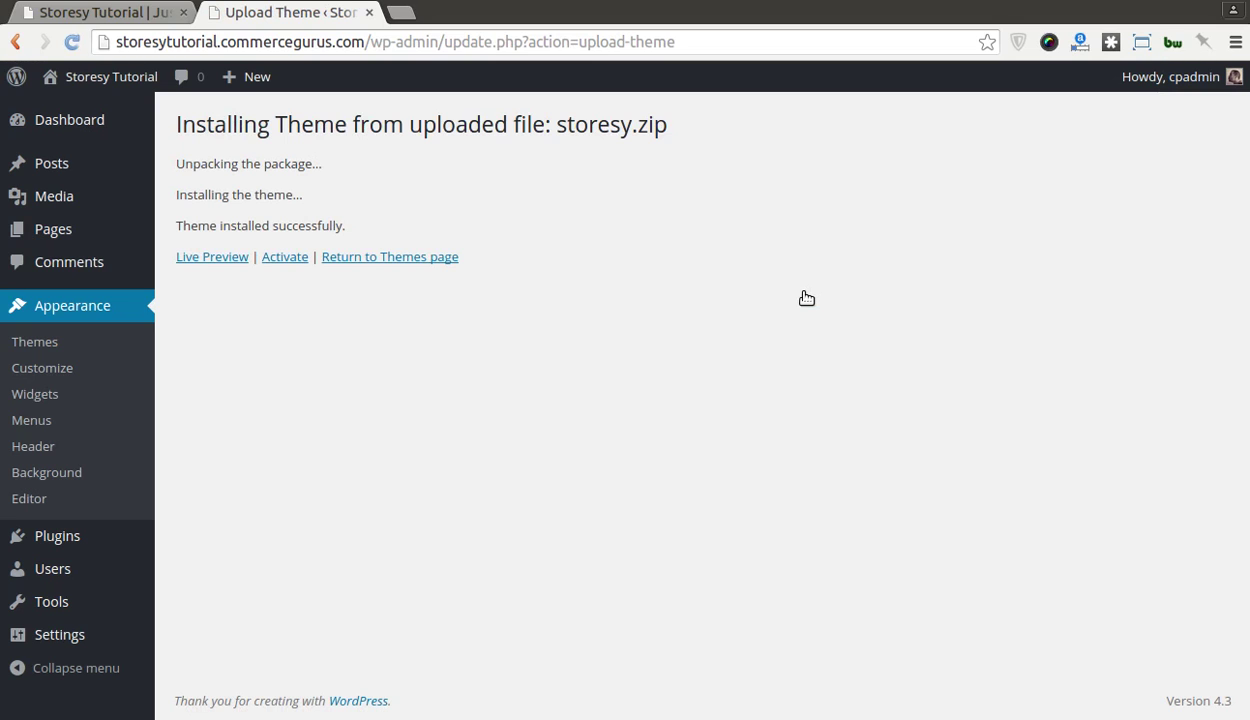
- Switch to the file manager and browse Storesy/1.0.0/STORESY_PACKAGE to show the contents of the ThemeInstall folder
key("alt+Tab")
key("alt+Tab")
key("alt+Tab")
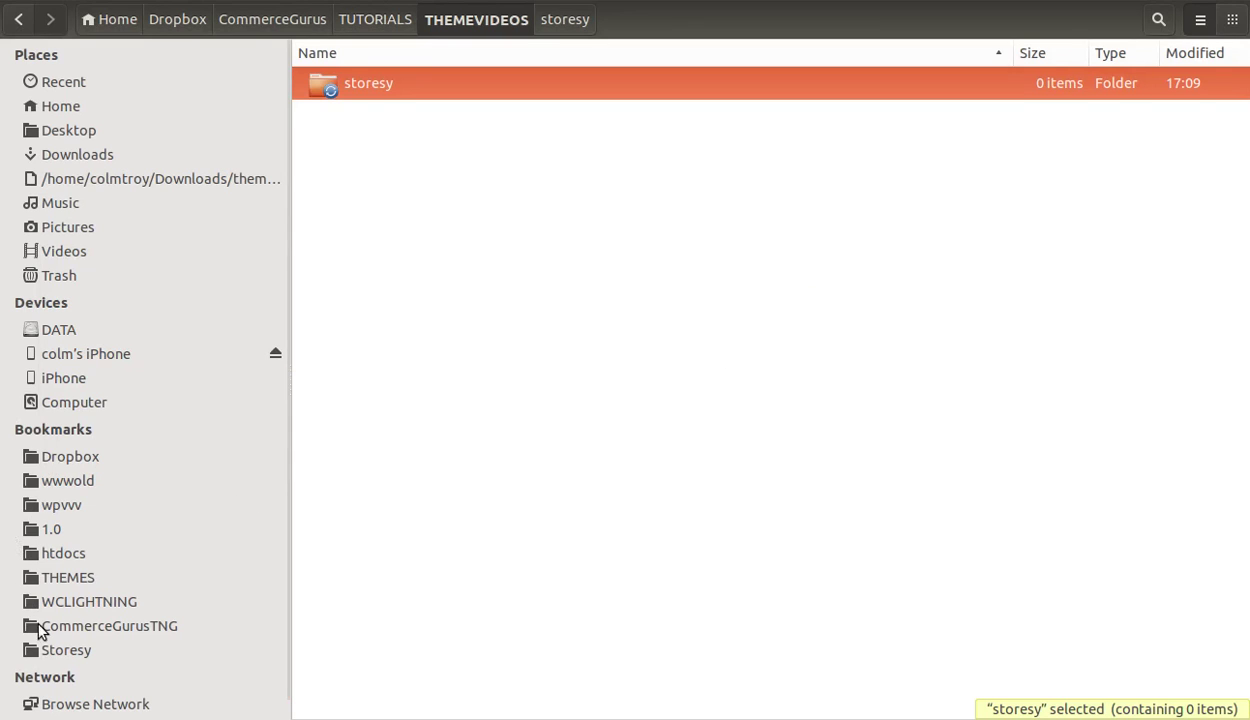
left_click(62, 650)
double_click(349, 98)
double_click(352, 100)
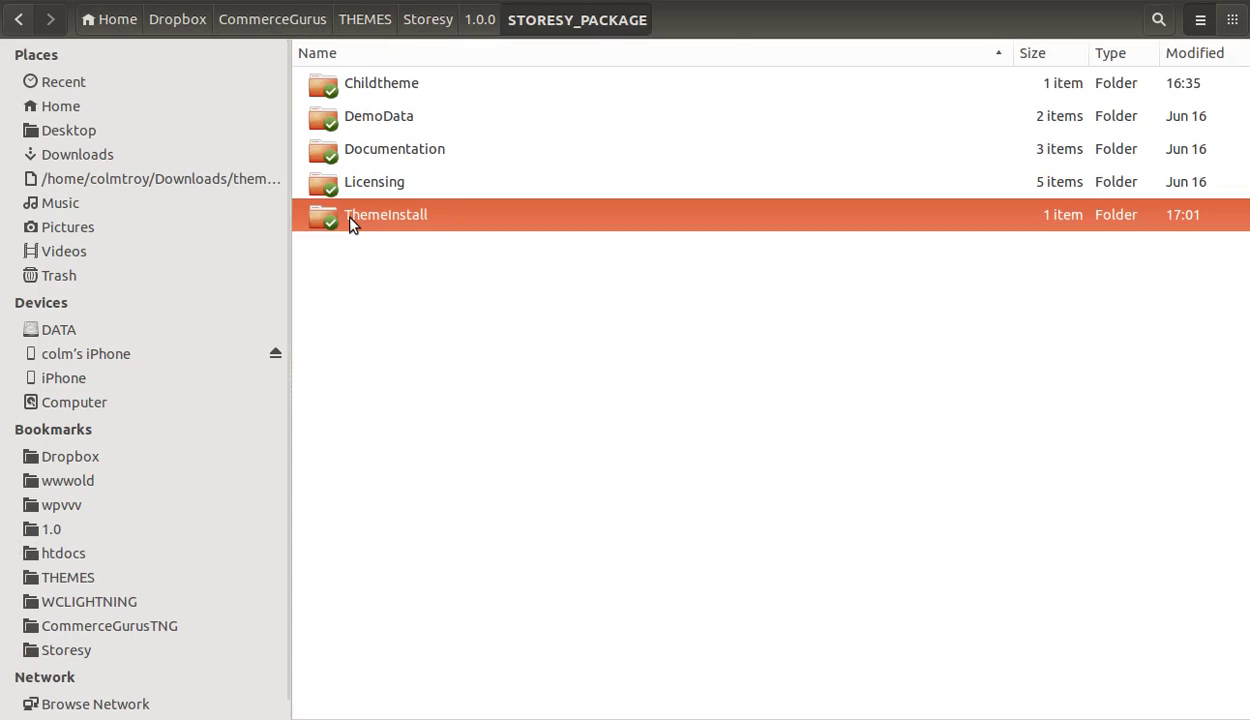
double_click(346, 213)
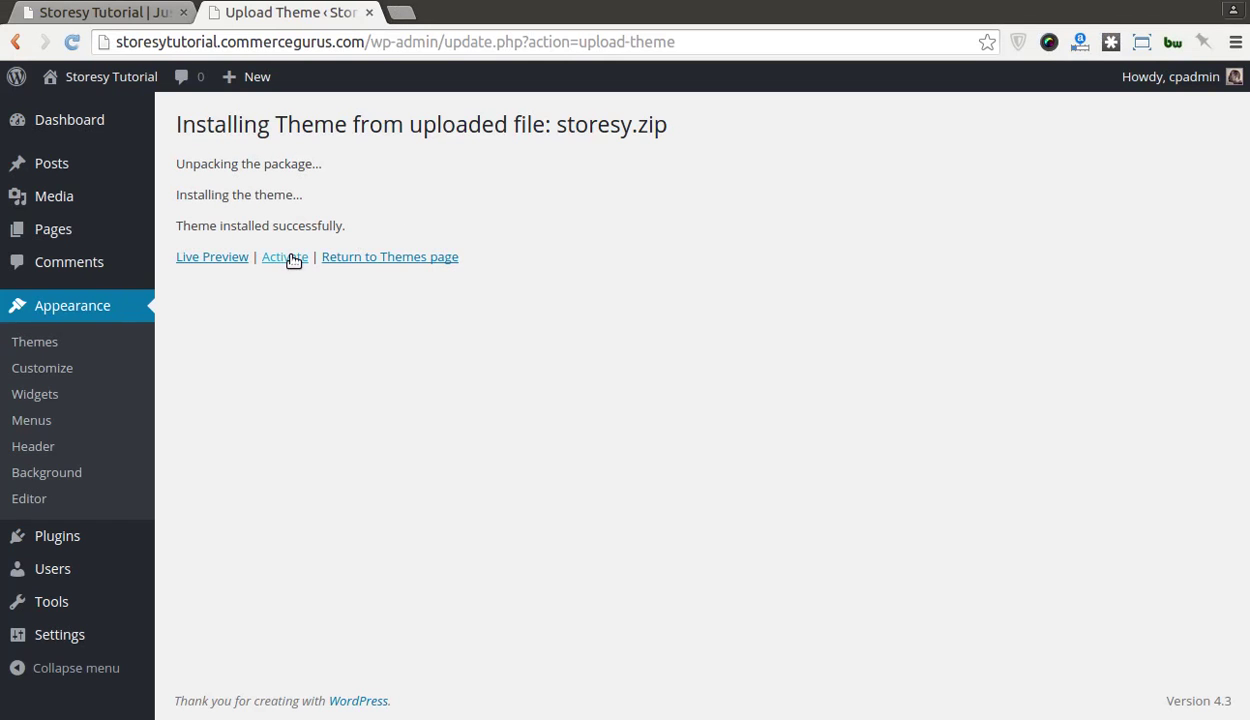
- Back in the browser, activate the uploaded Storesy theme and begin installing the plugins it requires and recommends
left_click(290, 258)
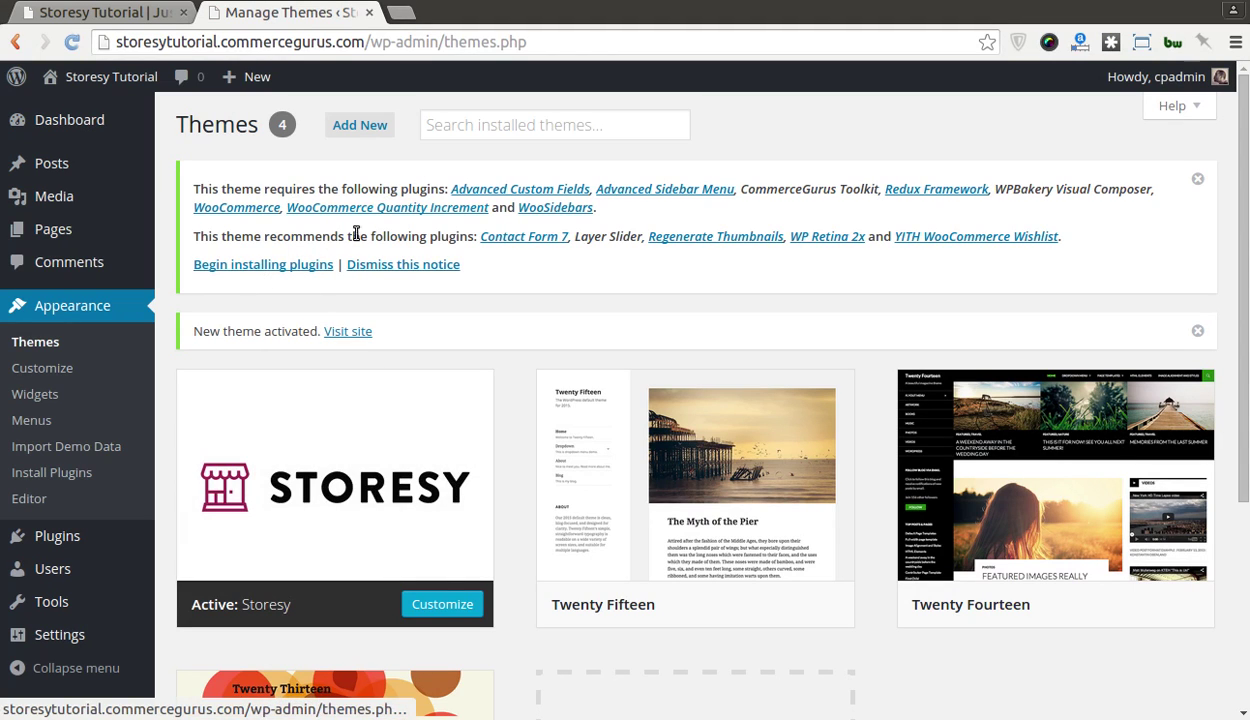
left_click(289, 267)
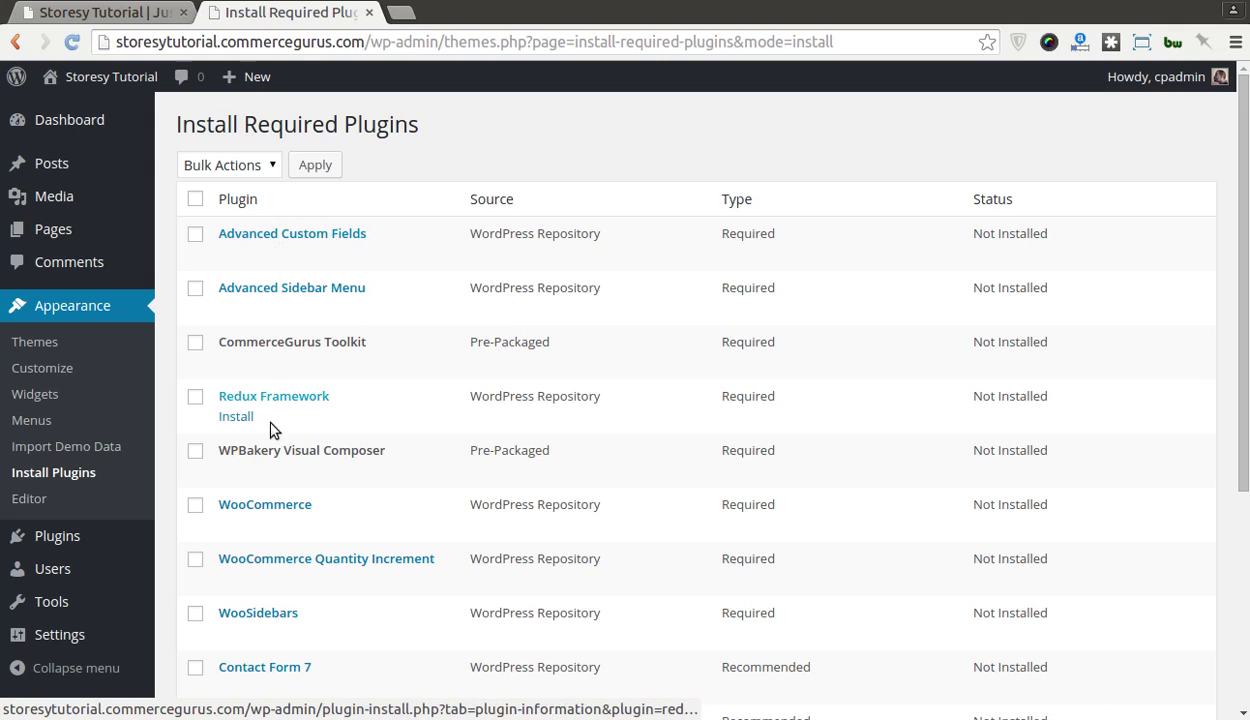
scroll(620, 549, "down", 5)
scroll(620, 549, "up", 5)
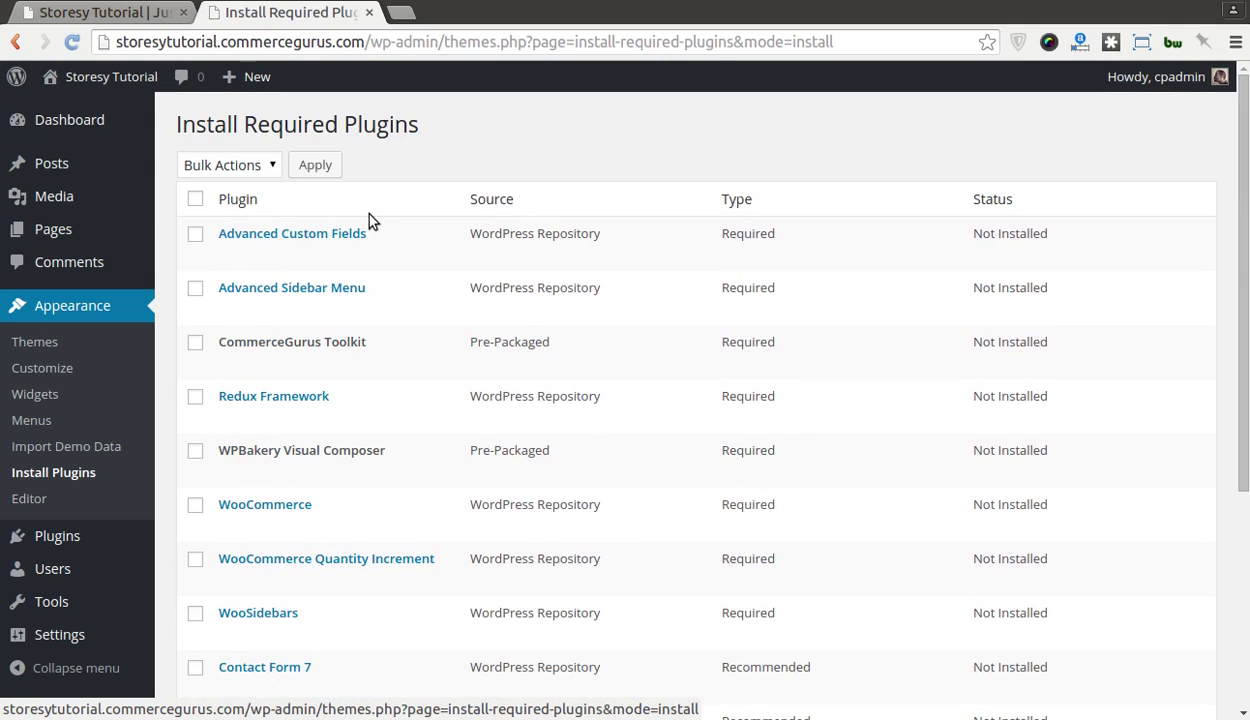
- Select every plugin in the required plugins list and apply the bulk Install action
left_click(195, 199)
left_click(228, 167)
left_click(222, 207)
left_click(313, 165)
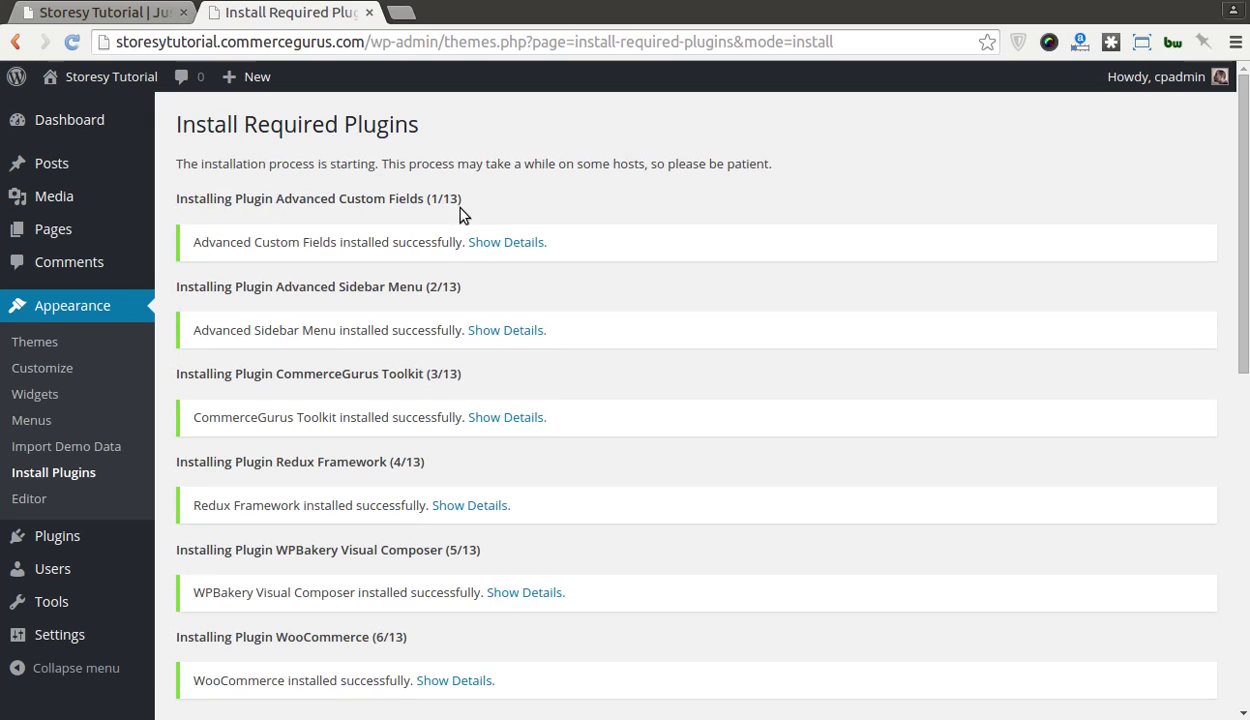
- Return to the required plugins installer and bulk-activate all the listed plugins
scroll(460, 214, "down", 7)
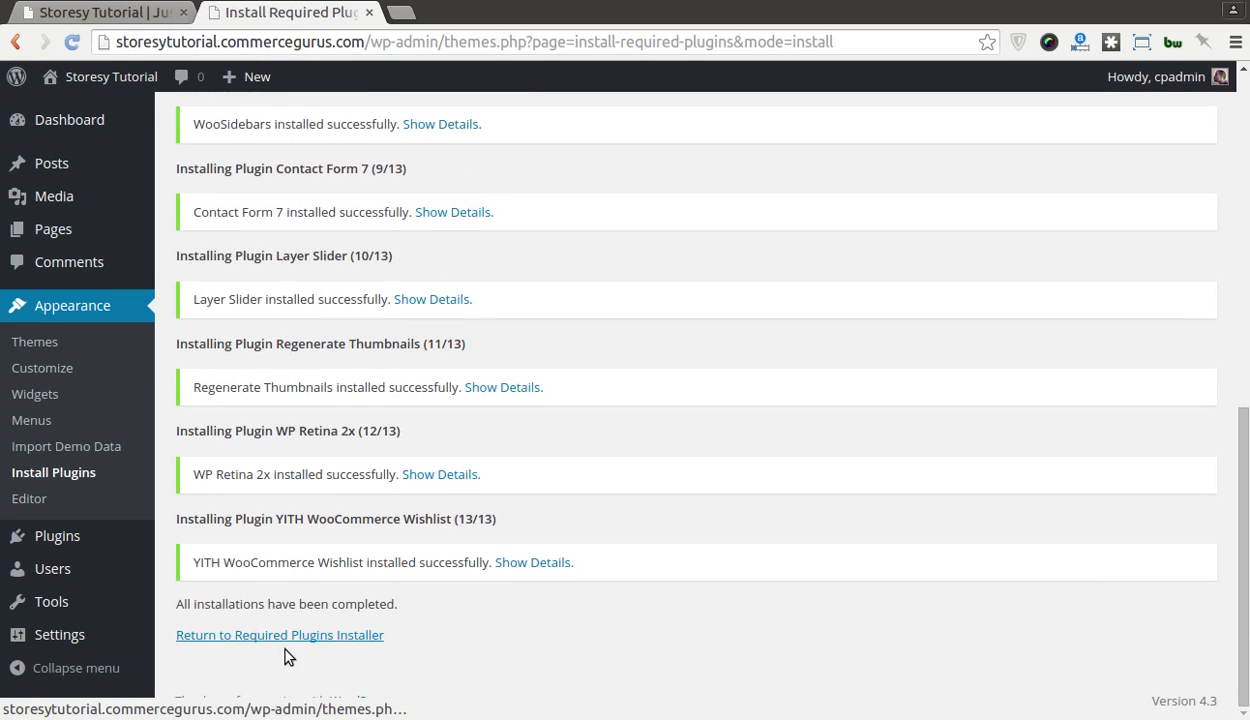
left_click(290, 636)
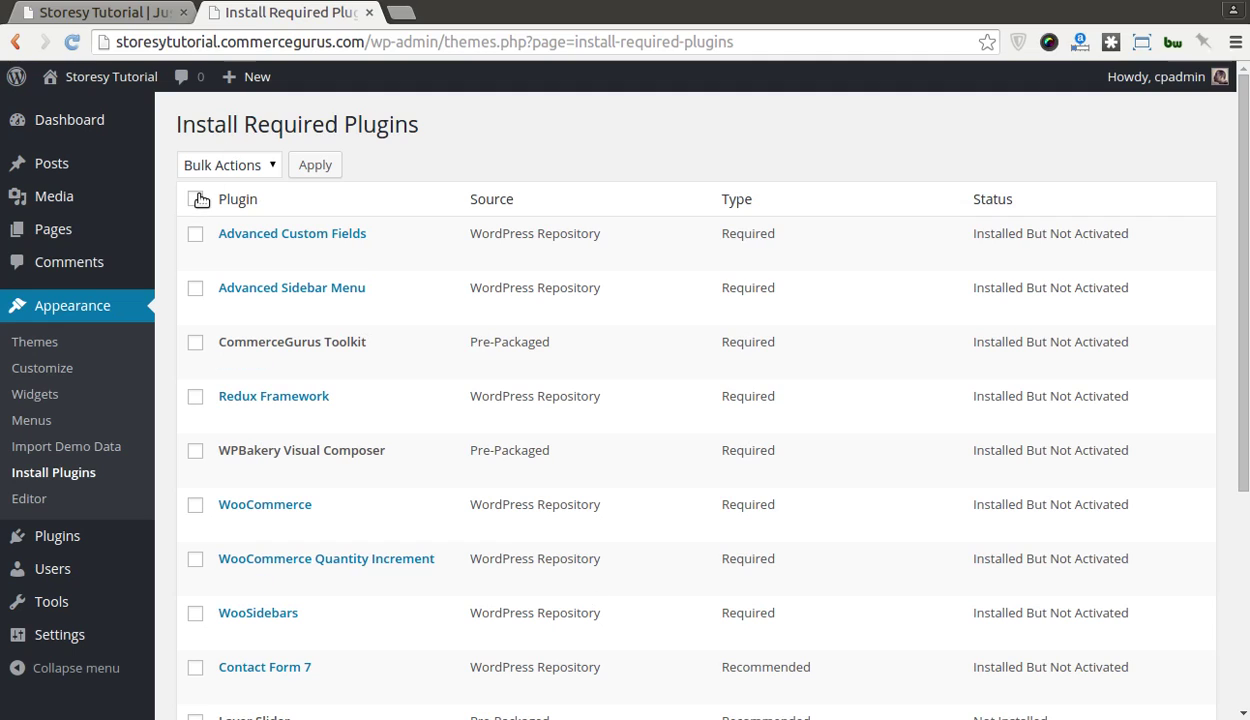
left_click(198, 199)
left_click(228, 167)
left_click(235, 222)
left_click(304, 172)
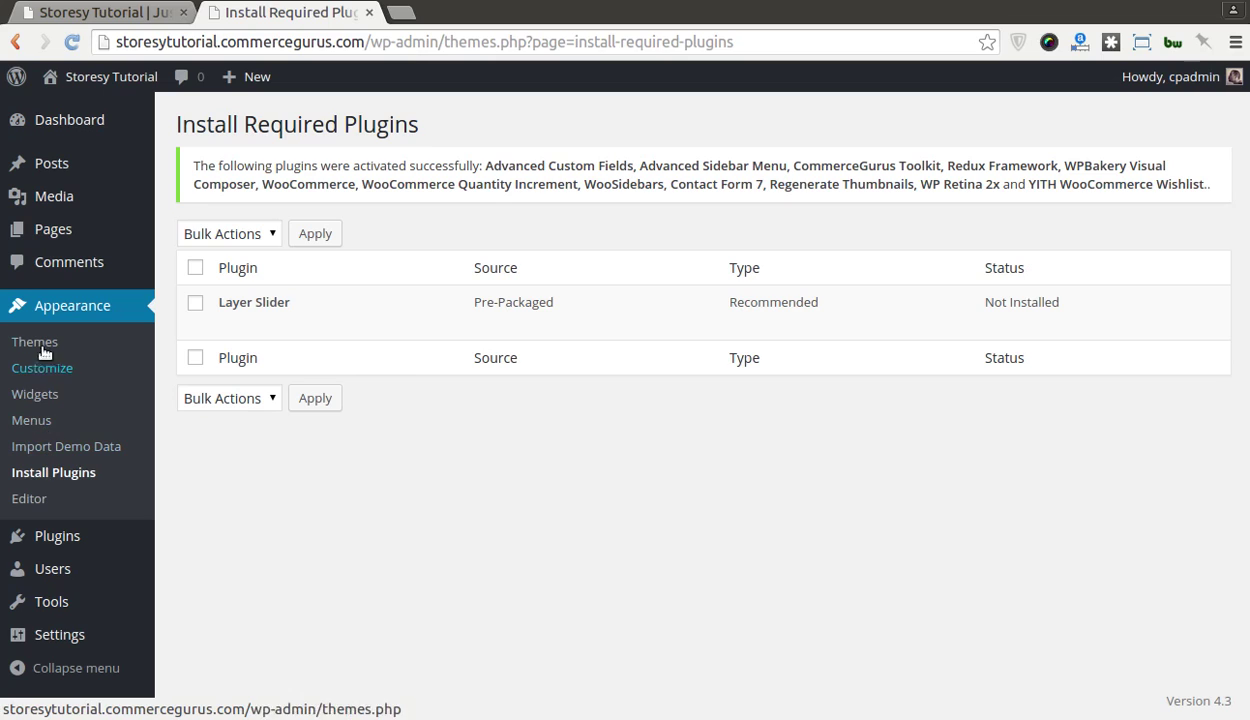
- Open the installed plugins list, decline the WooCommerce setup wizard and skip its setup notice
mouse_move(55, 535)
left_click(200, 545)
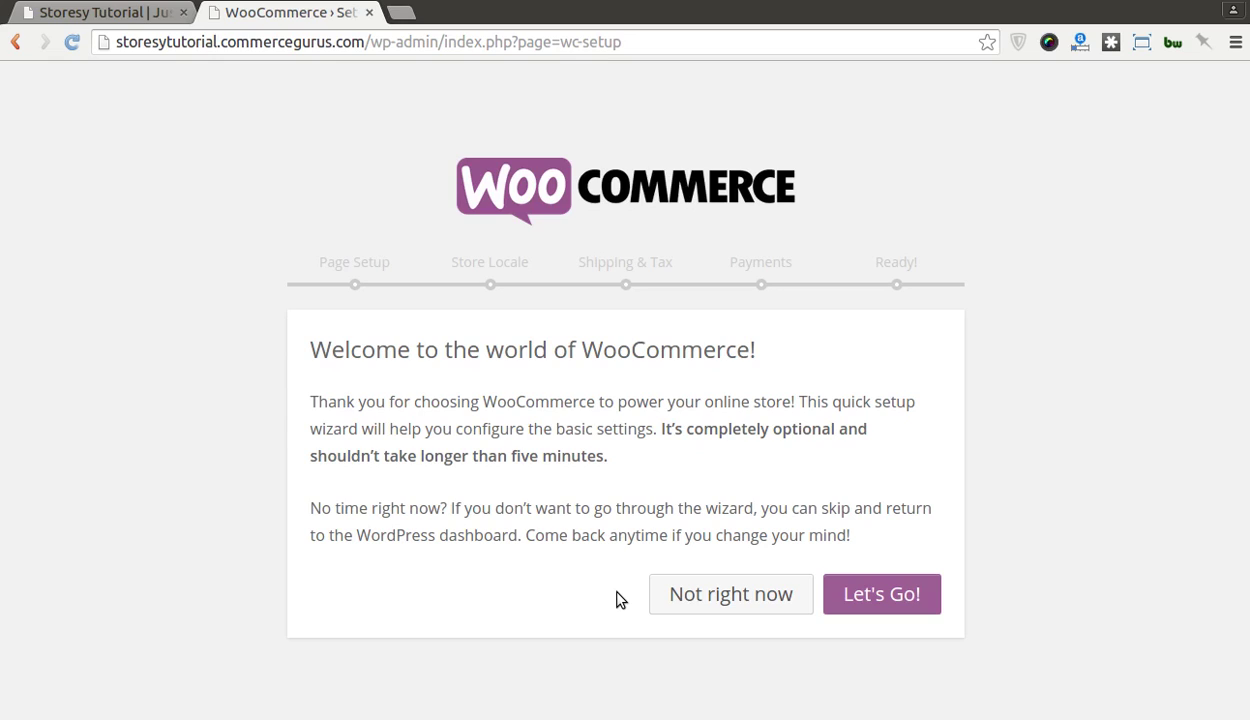
left_click(705, 594)
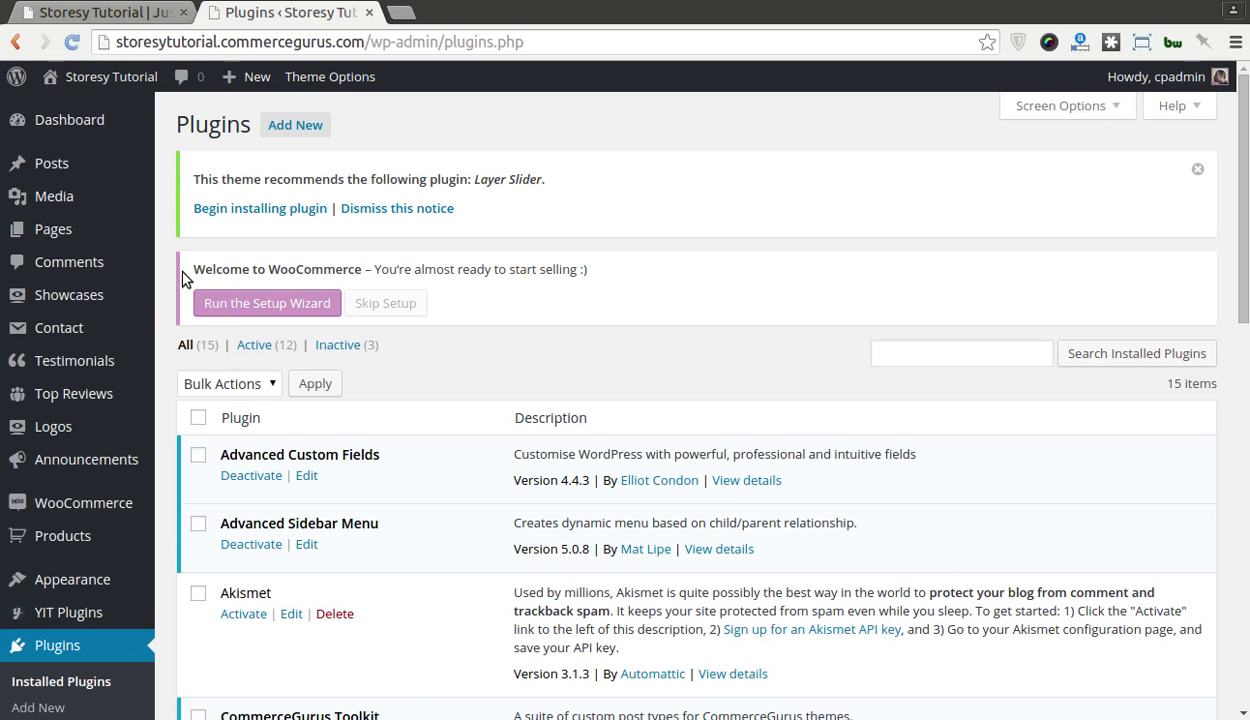
left_click(406, 305)
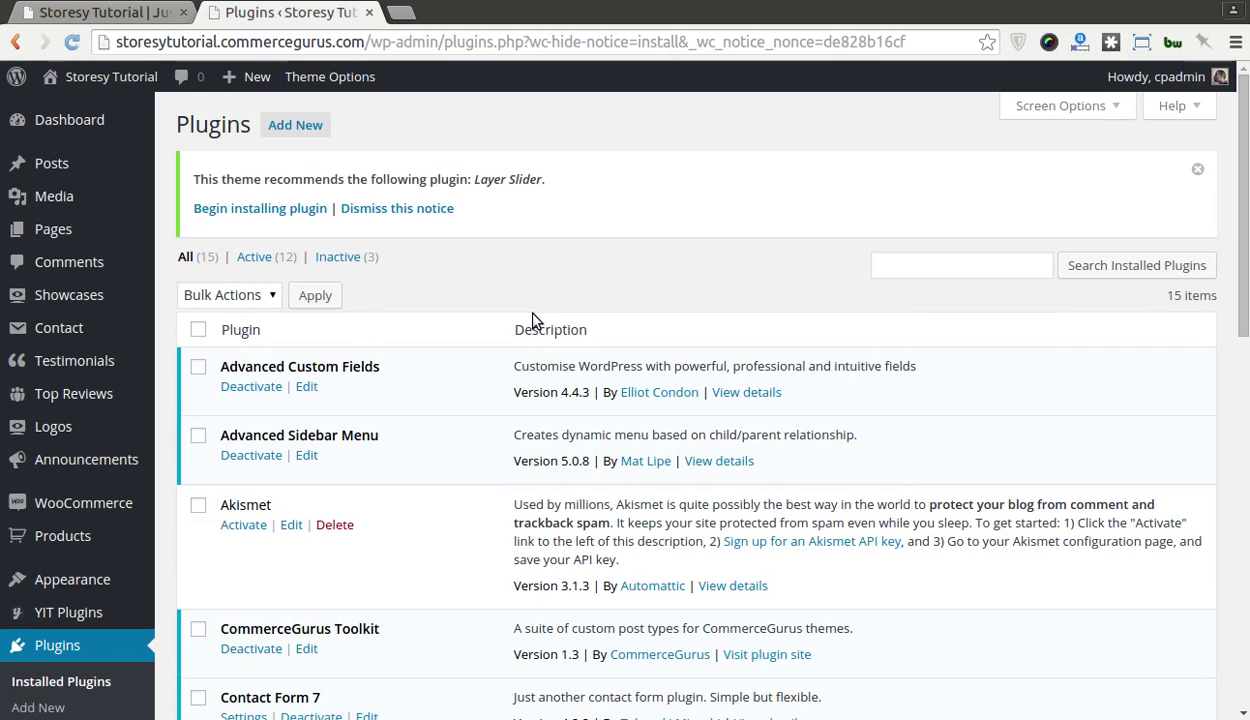
- Activate the LayerSlider WP plugin in the installed plugins list
scroll(495, 310, "down", 5)
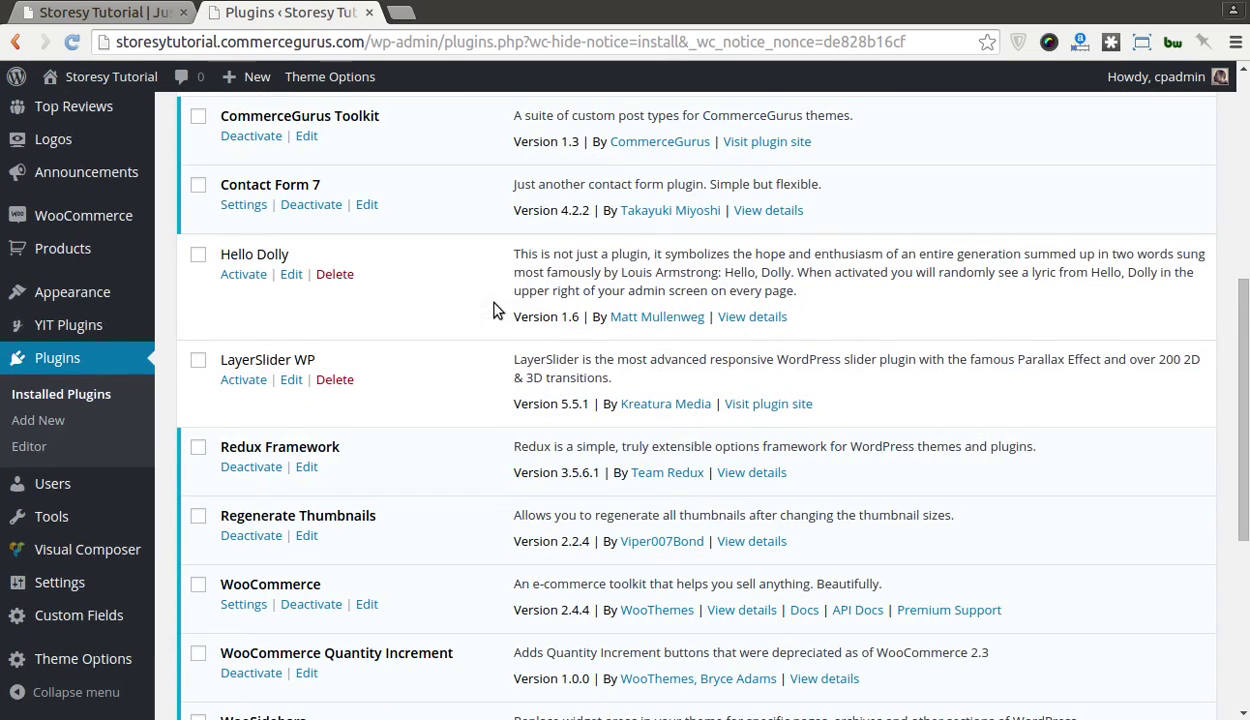
left_click(243, 380)
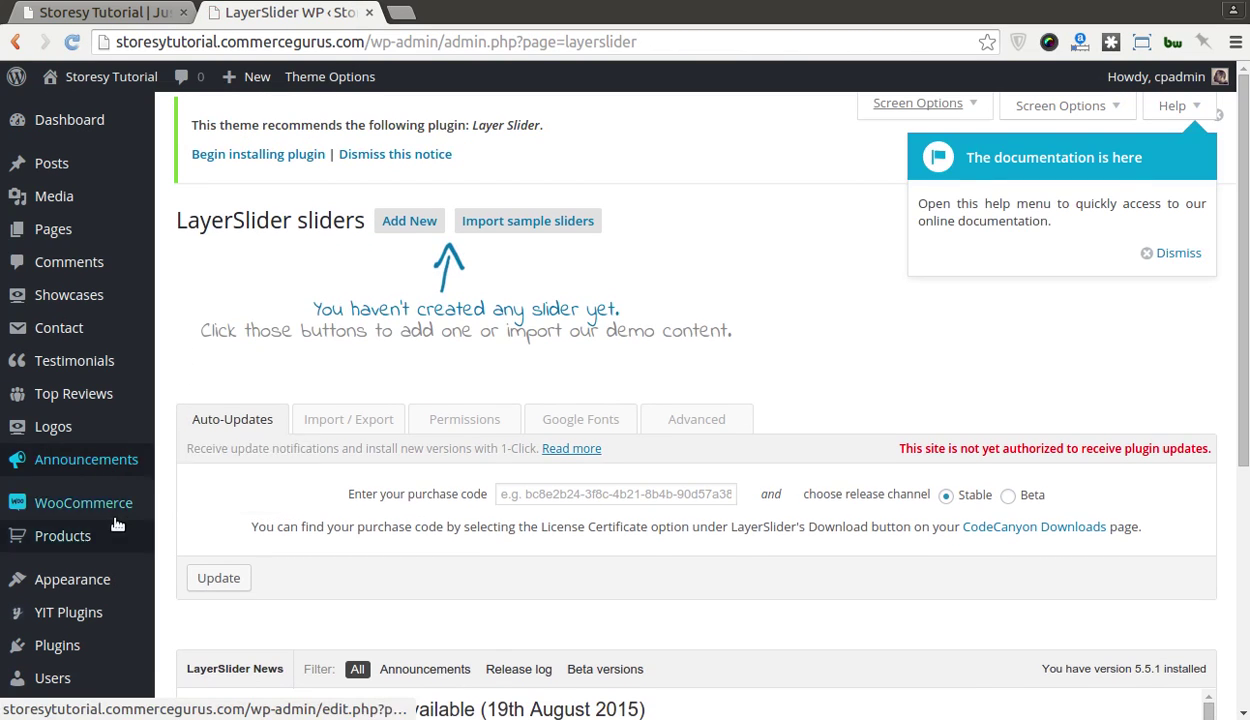
scroll(100, 505, "down", 2)
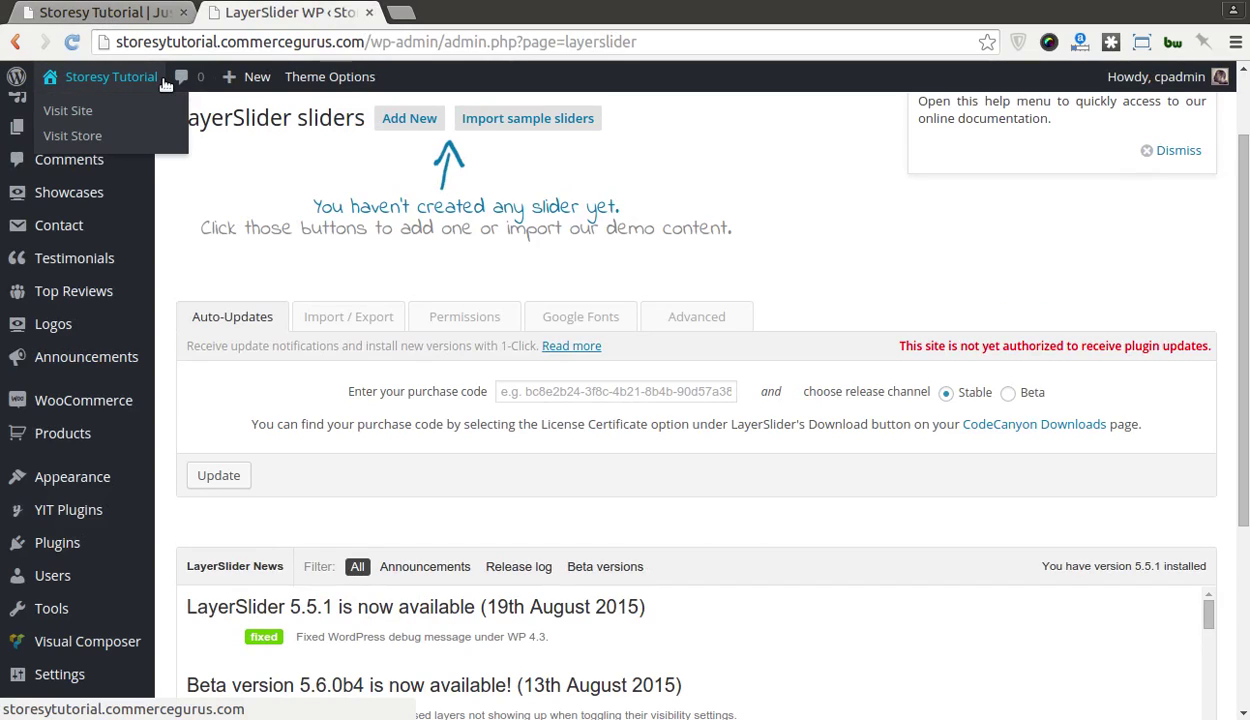
- Reload the public site to view it with the Storesy theme, and return to the WordPress admin
left_click(118, 18)
key("ctrl+l")
key("Return")
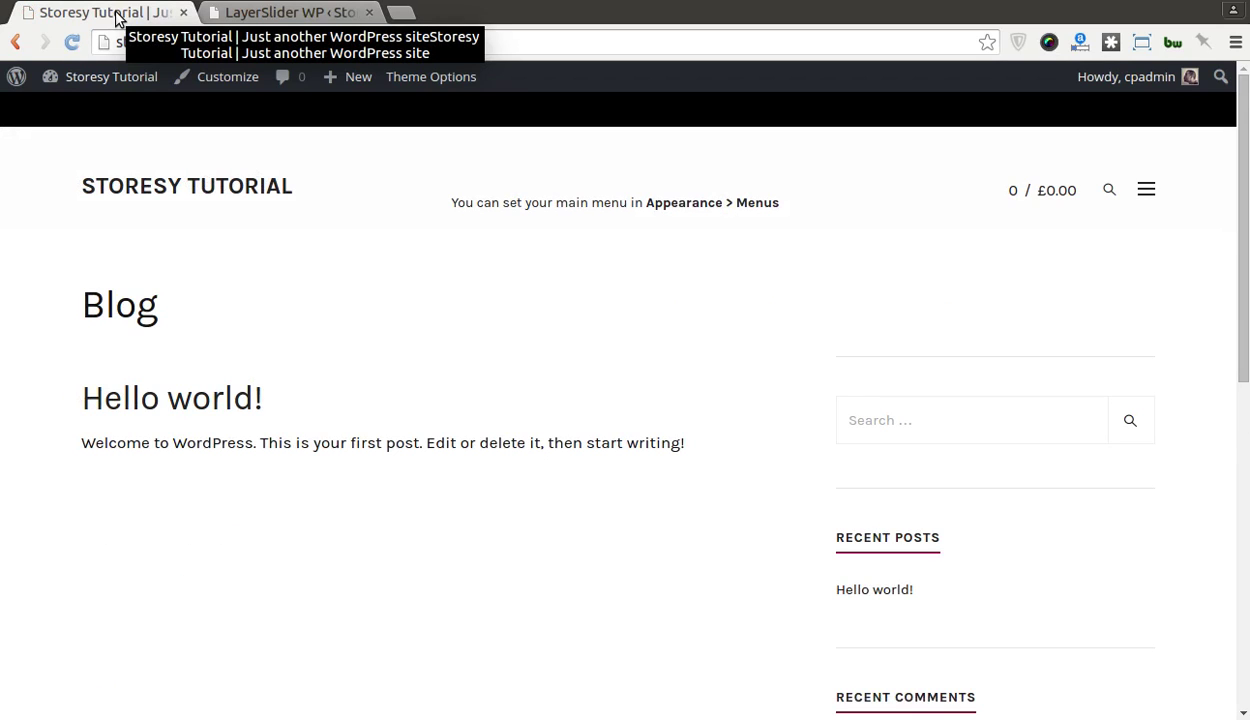
key("ctrl+Tab")
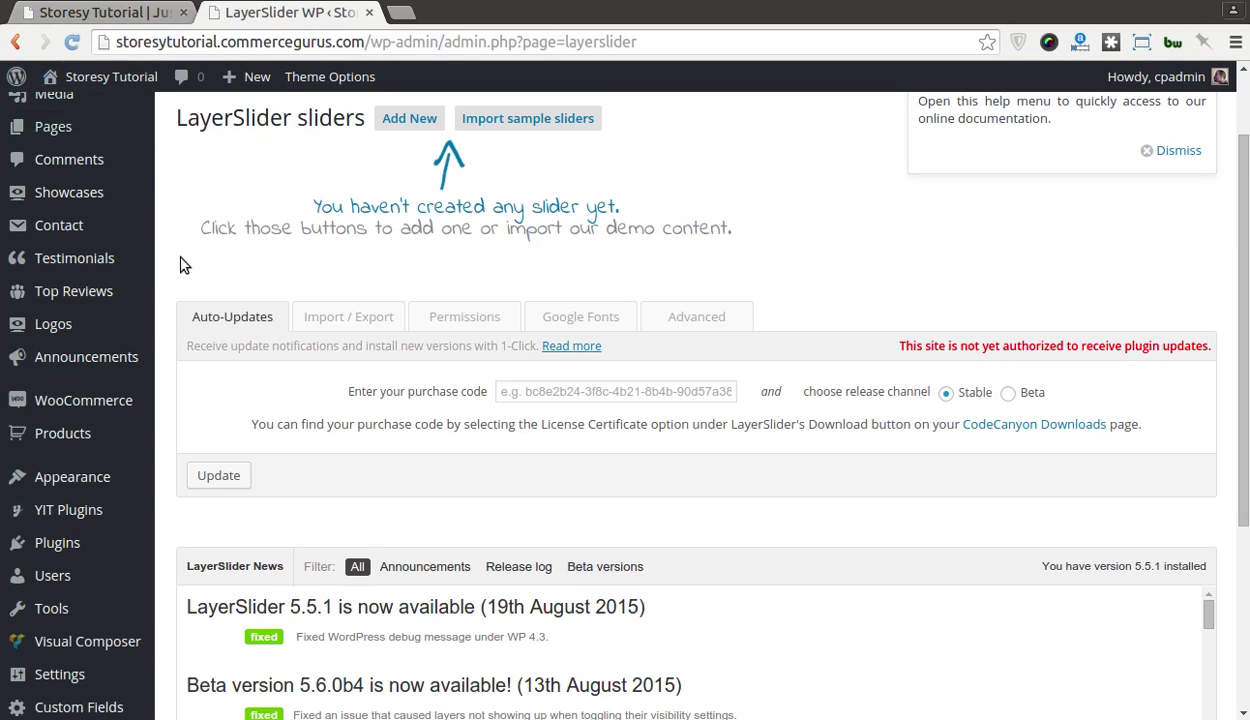
- Import the Storesy theme's demo data into the site
mouse_move(105, 474)
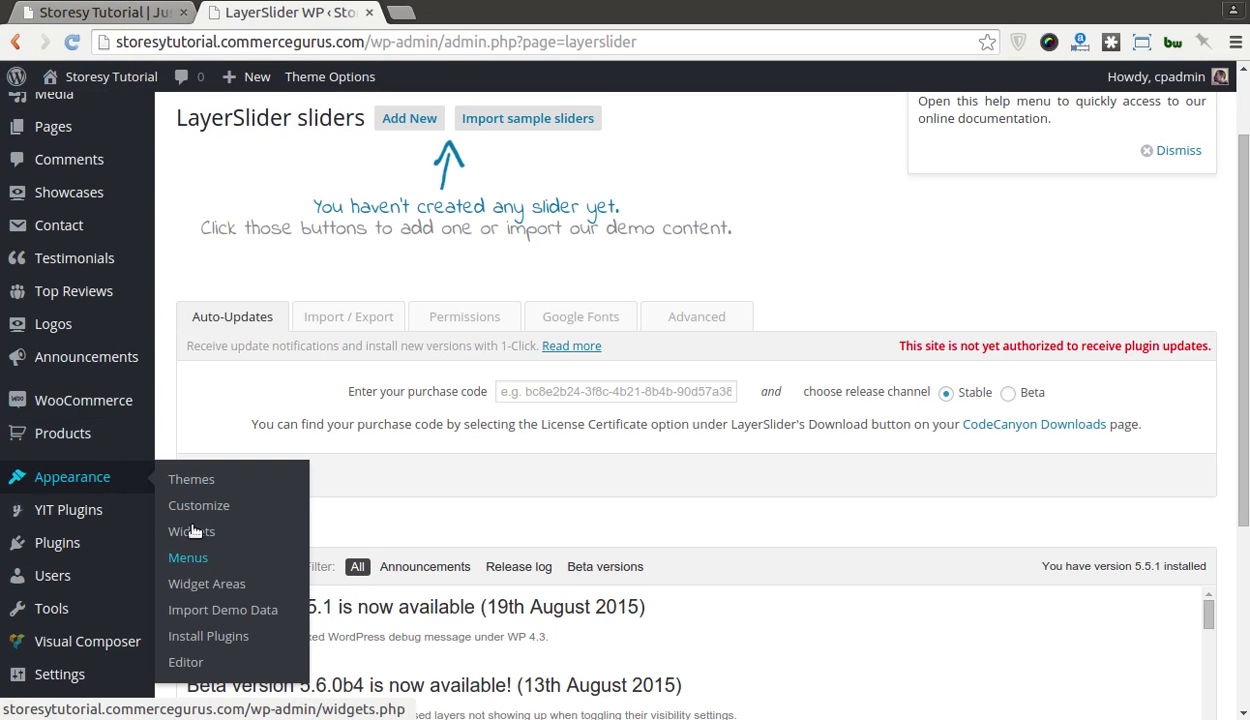
left_click(192, 610)
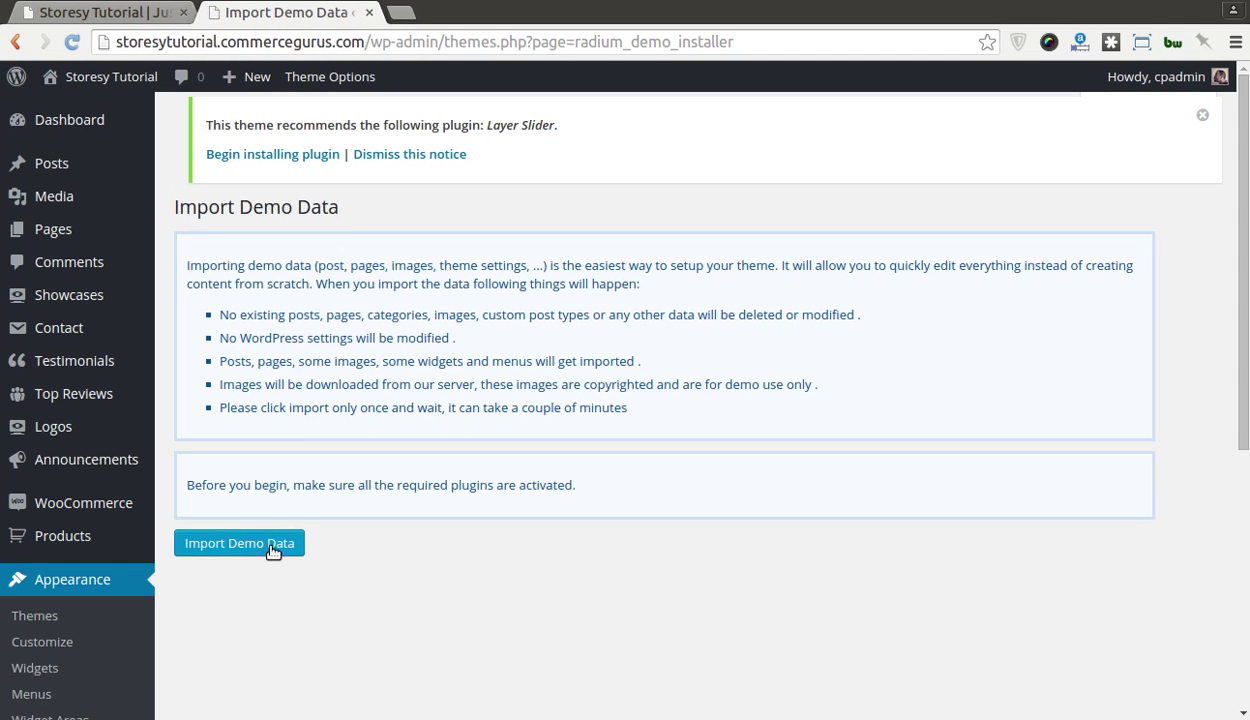
left_click(272, 549)
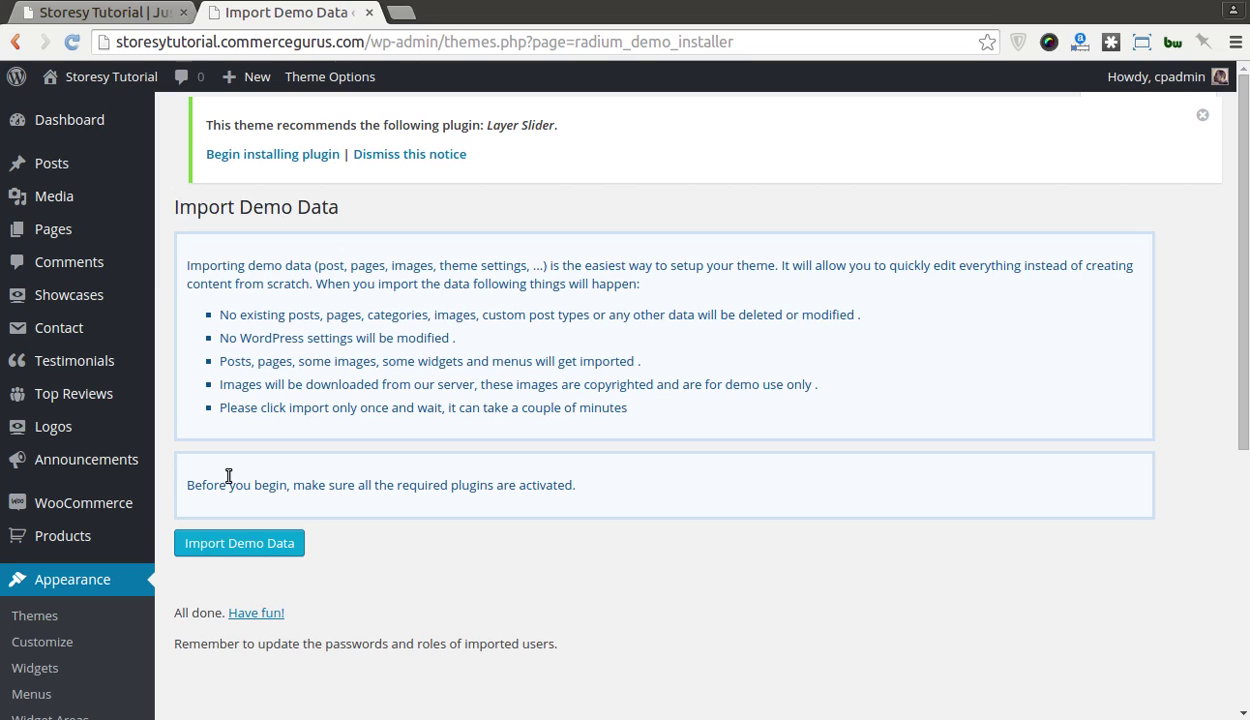
- Open the list of all site pages and open the Cart page for editing in a new tab
mouse_move(95, 238)
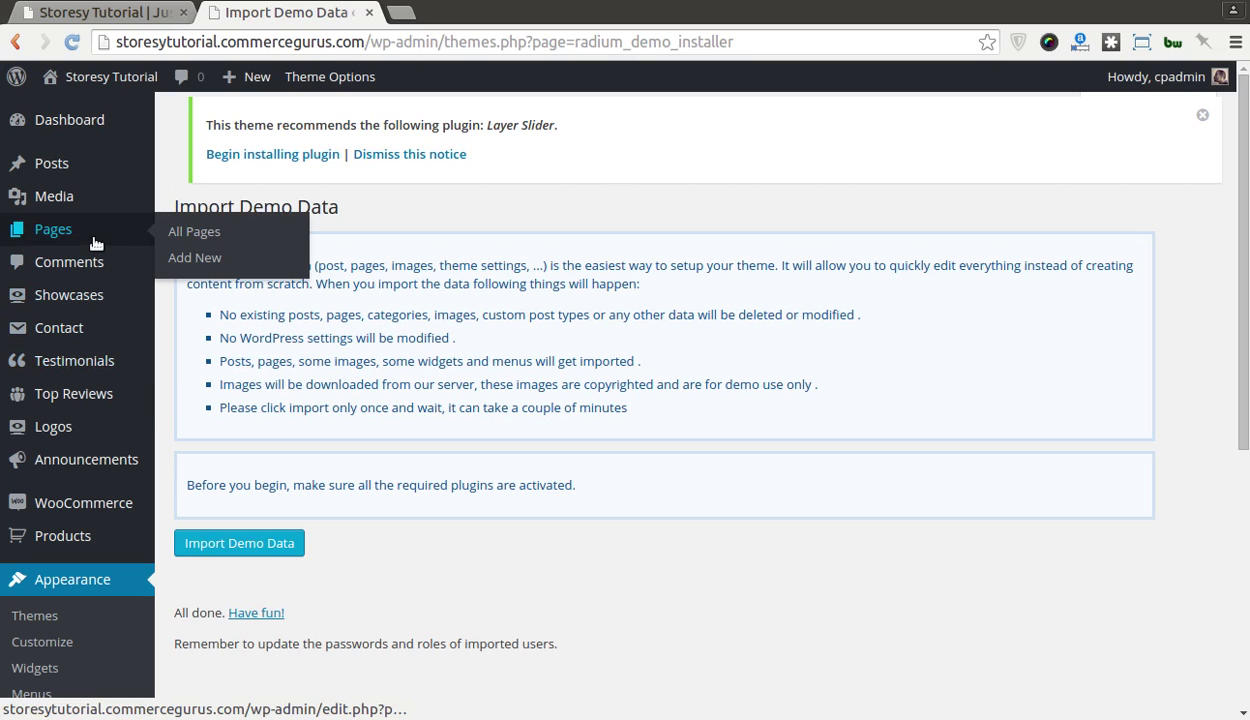
left_click(170, 232)
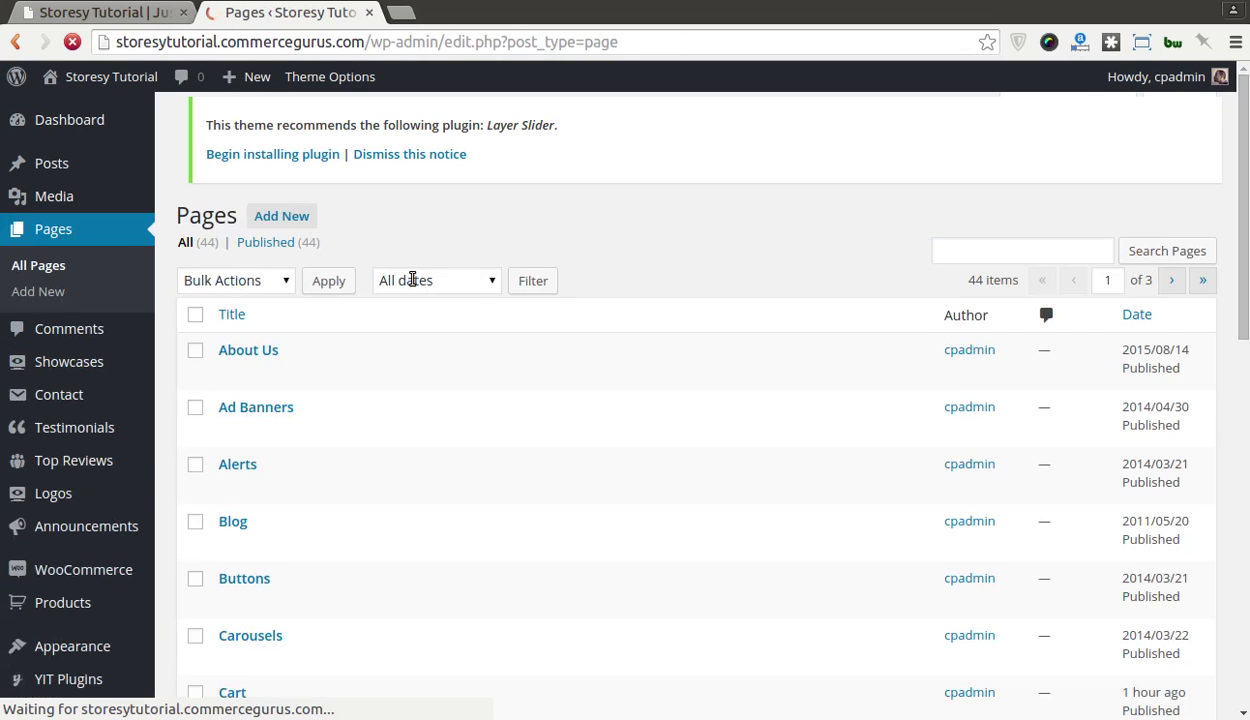
scroll(425, 433, "down", 10)
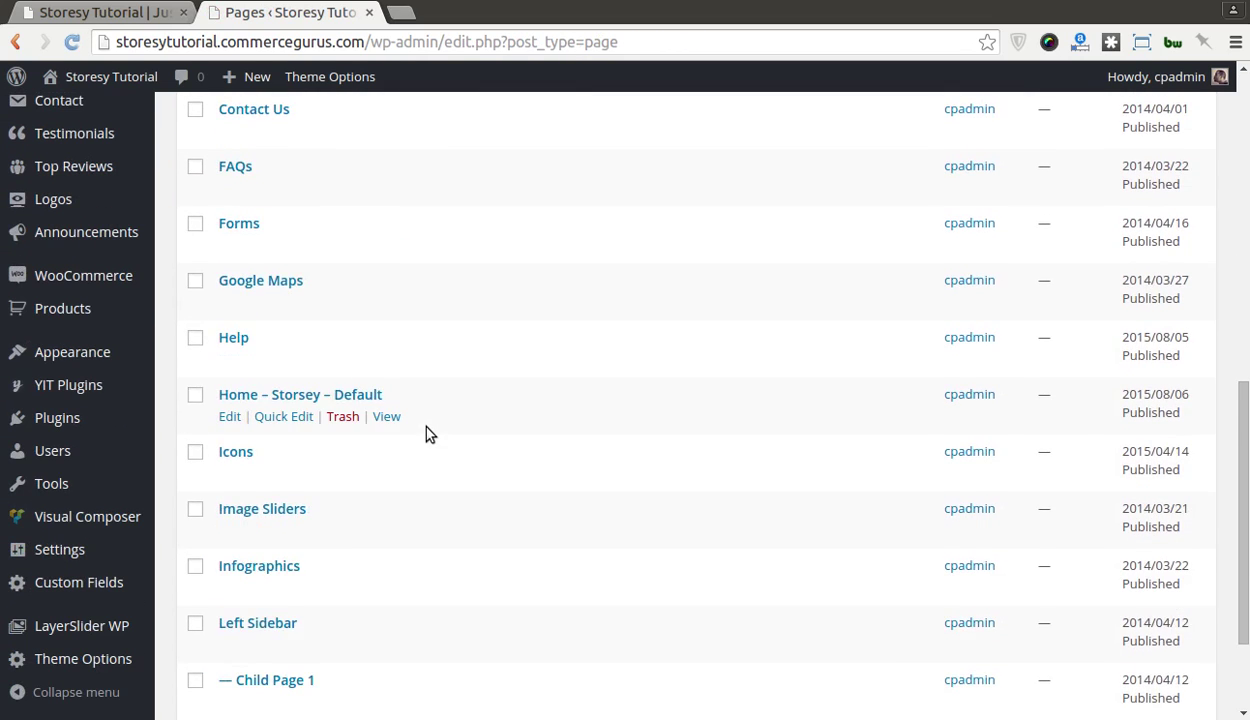
scroll(425, 433, "up", 5)
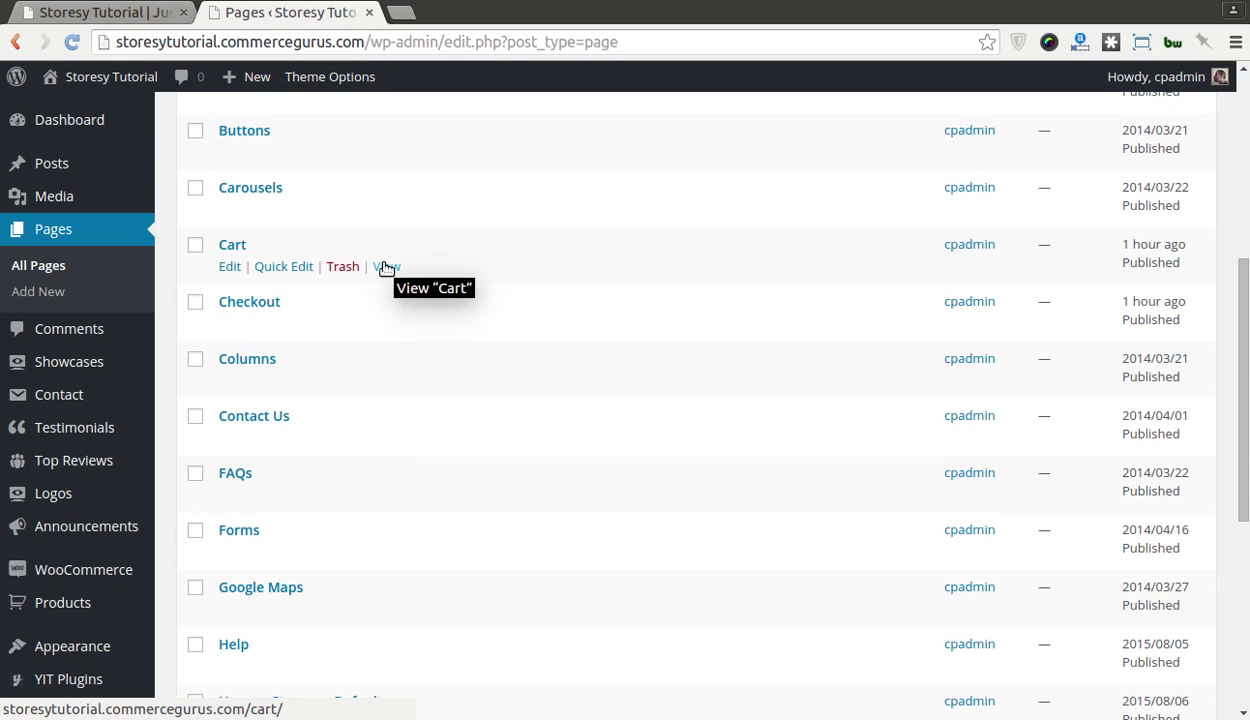
right_click(227, 268)
left_click(230, 272)
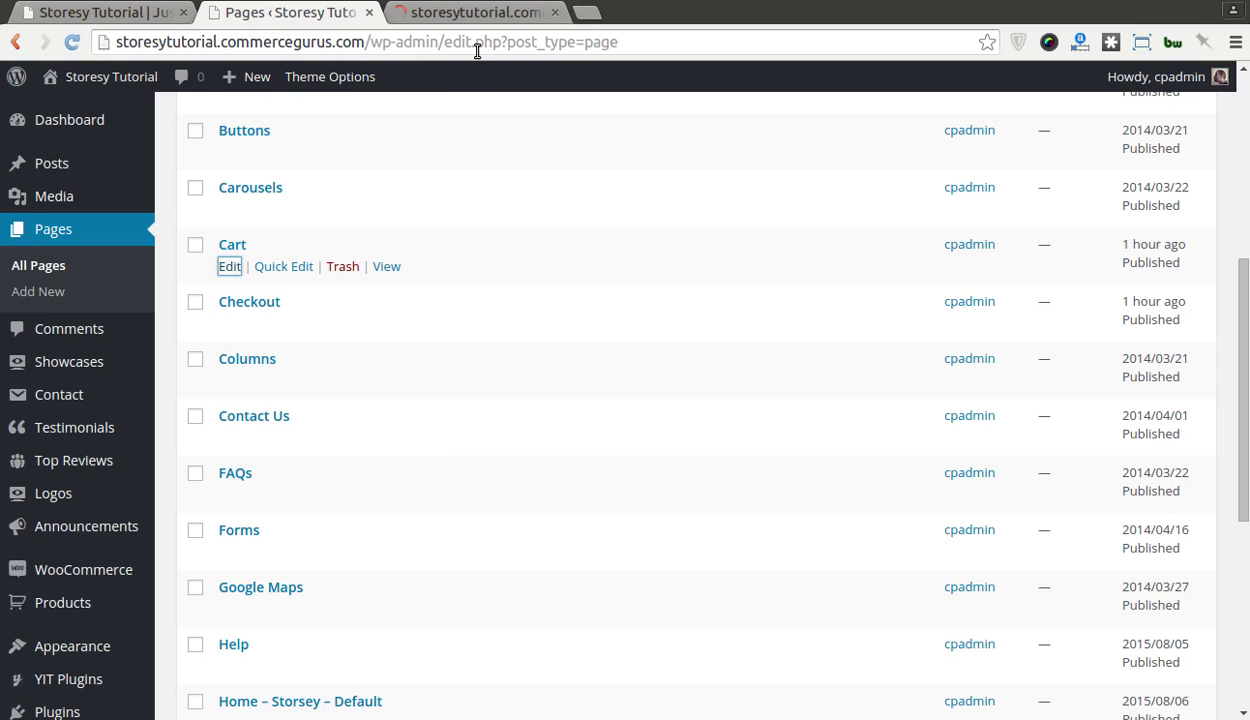
key("ctrl+Tab")
scroll(731, 288, "down", 5)
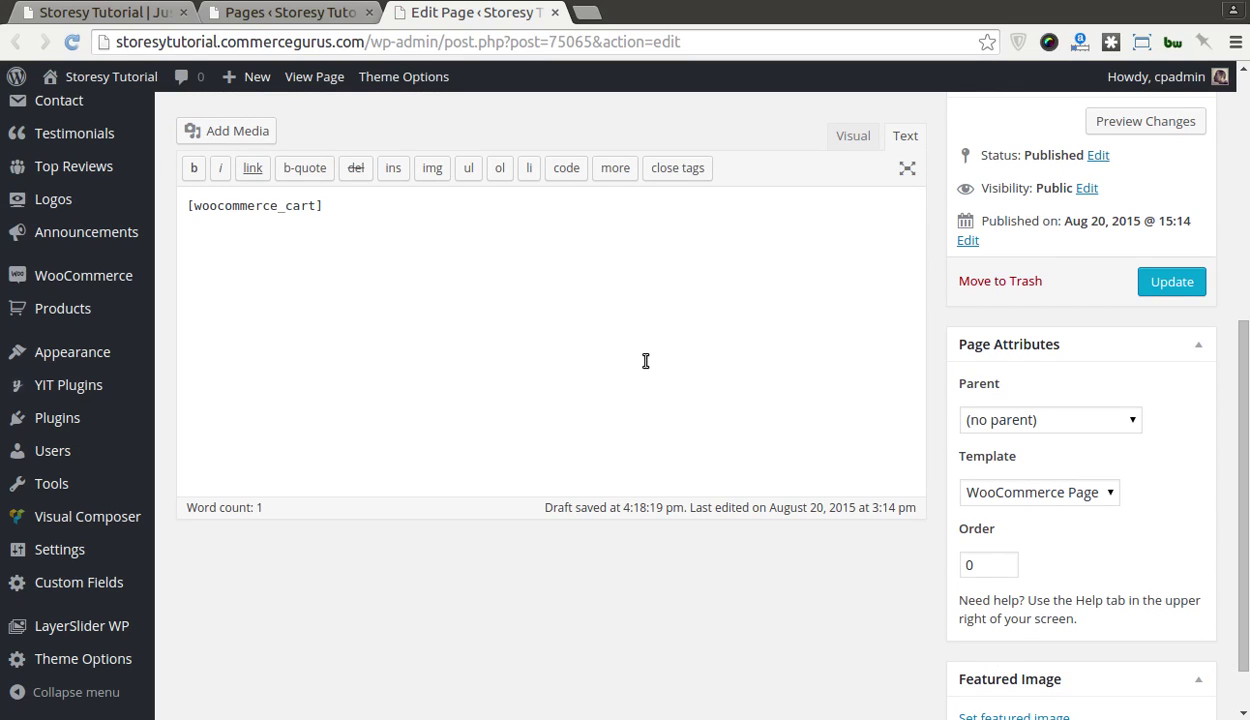
- Switch the Cart page's template to Default Template and review the page title setting
left_click(1036, 492)
left_click(1035, 512)
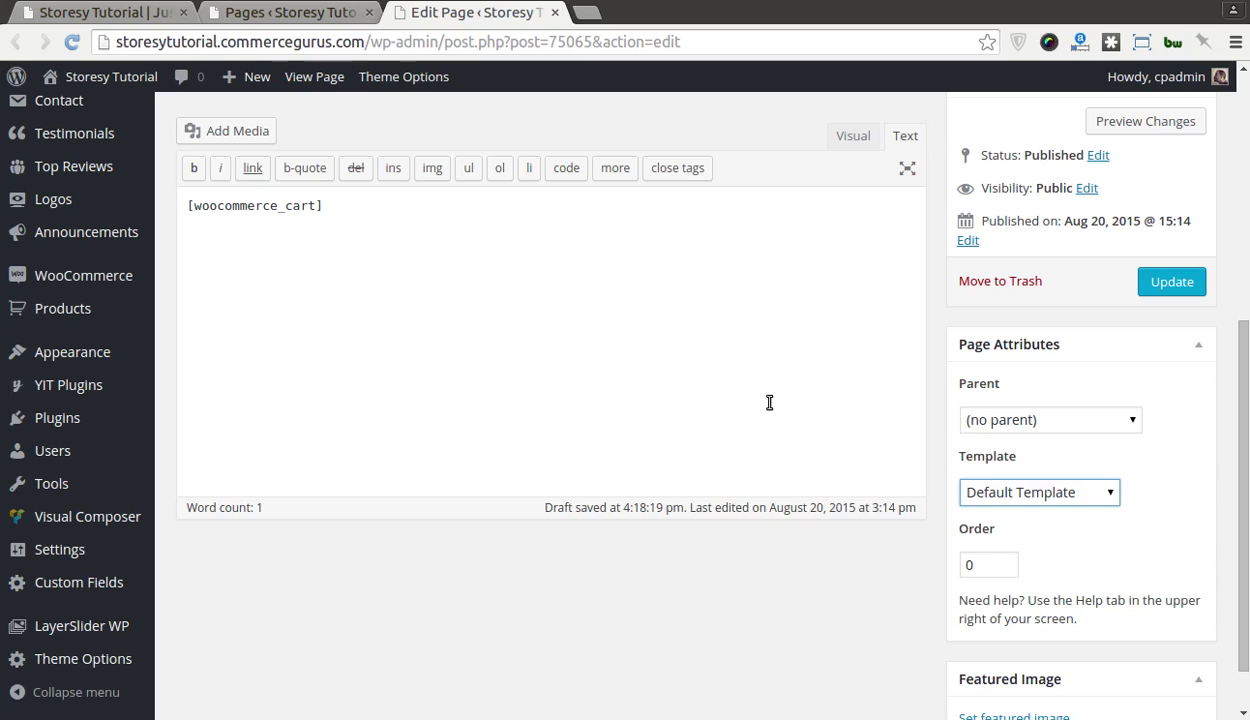
scroll(710, 310, "up", 2)
scroll(342, 287, "up", 2)
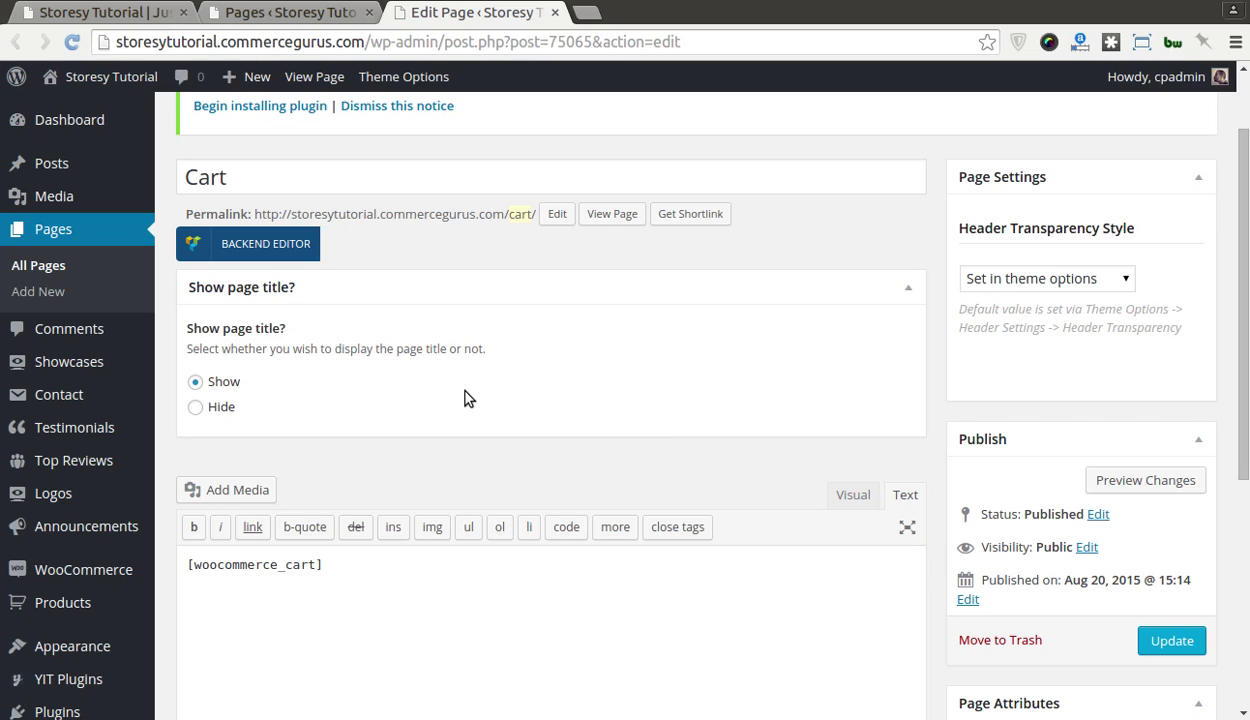
- Open the site's Reading settings
mouse_move(85, 458)
scroll(84, 500, "down", 2)
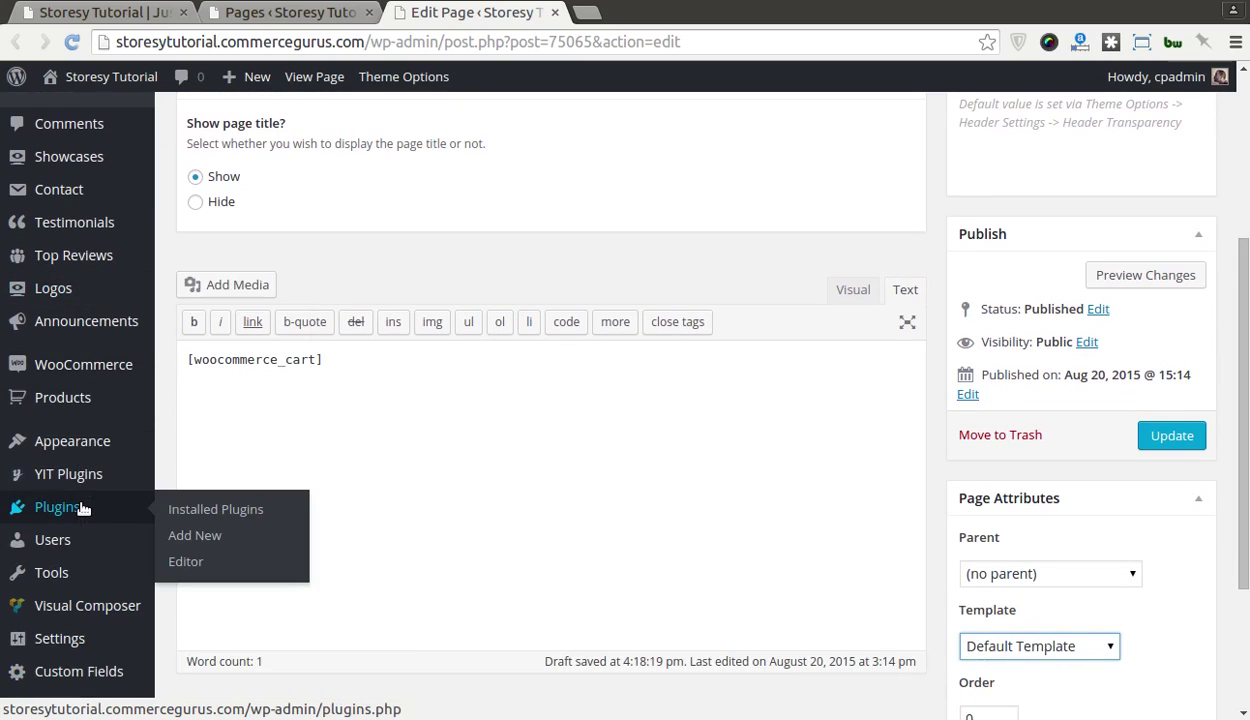
mouse_move(82, 366)
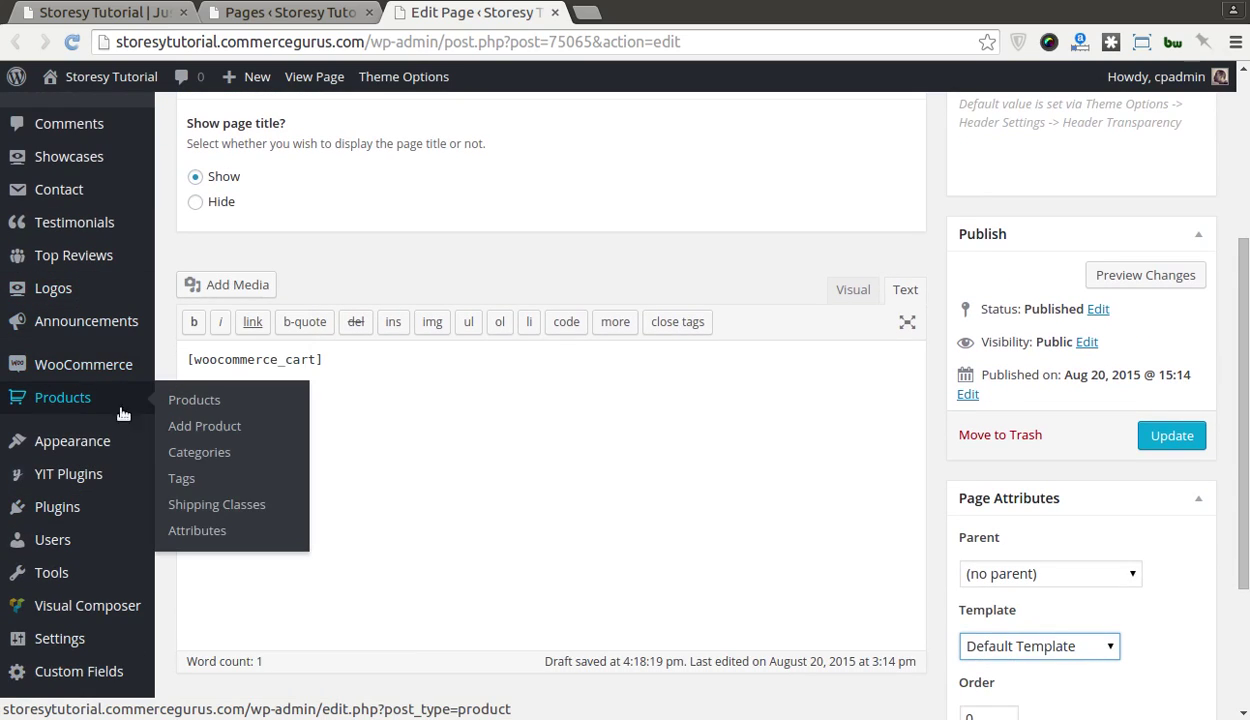
mouse_move(112, 441)
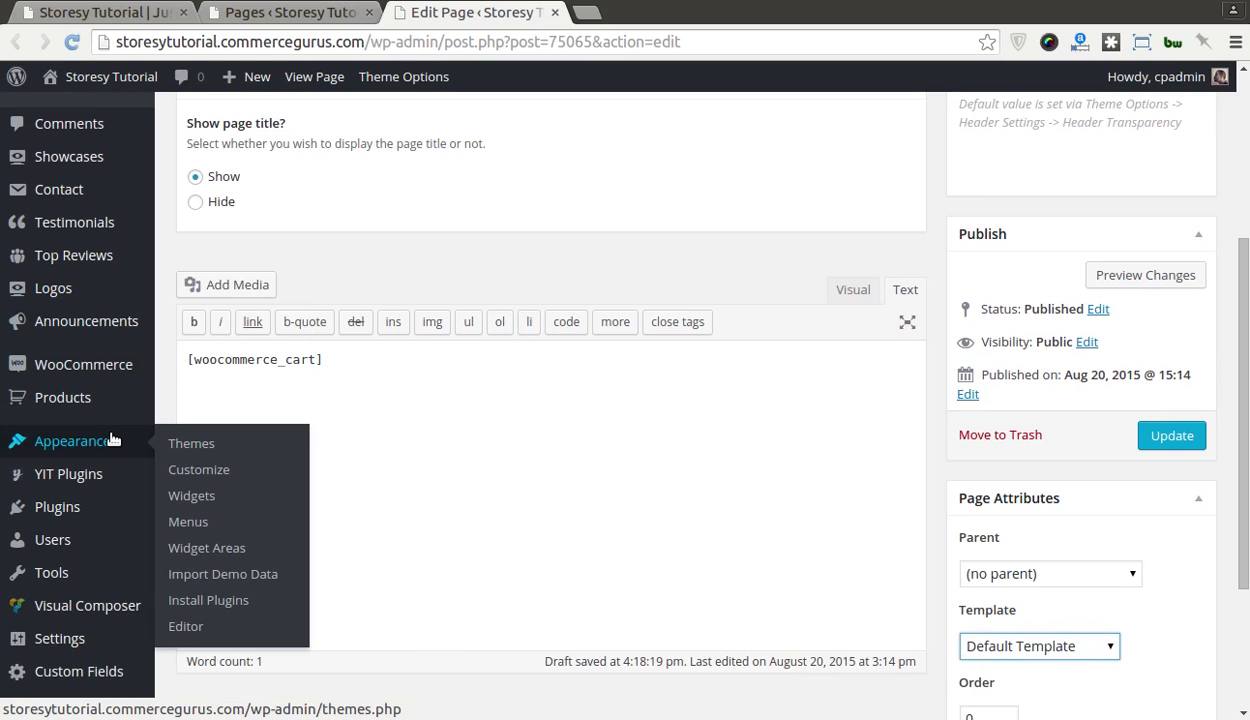
scroll(112, 441, "up", 4)
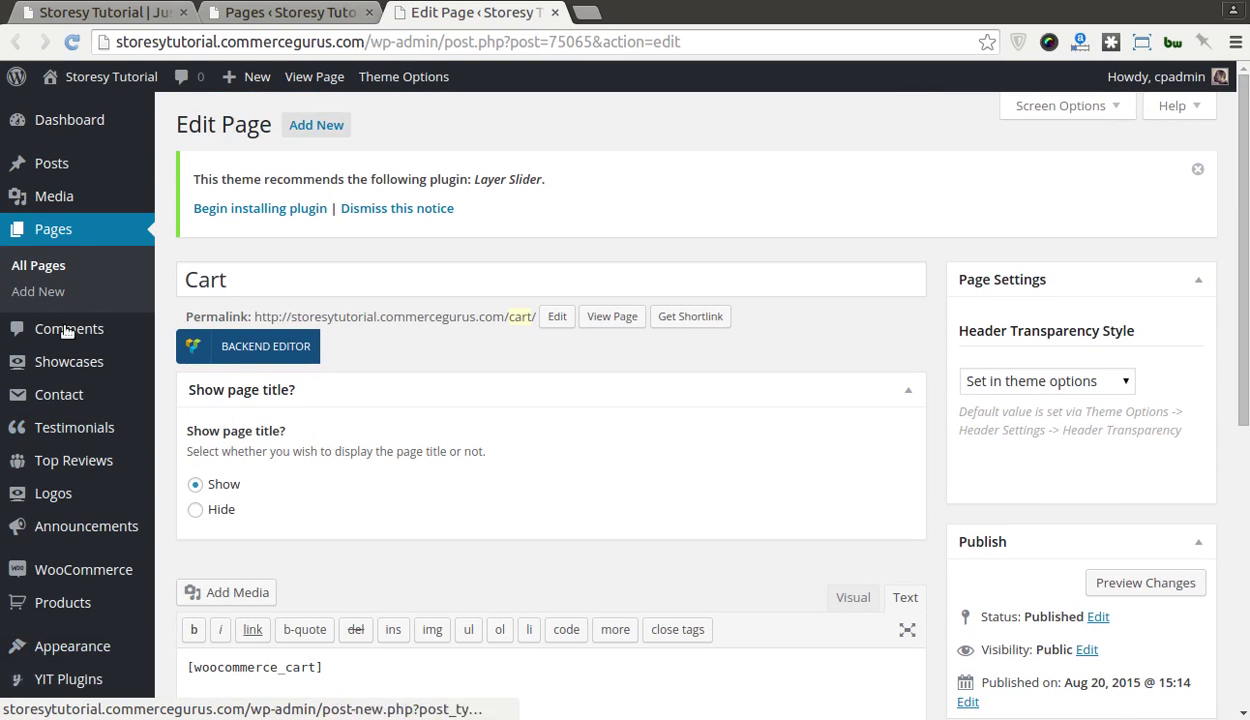
scroll(75, 392, "down", 3)
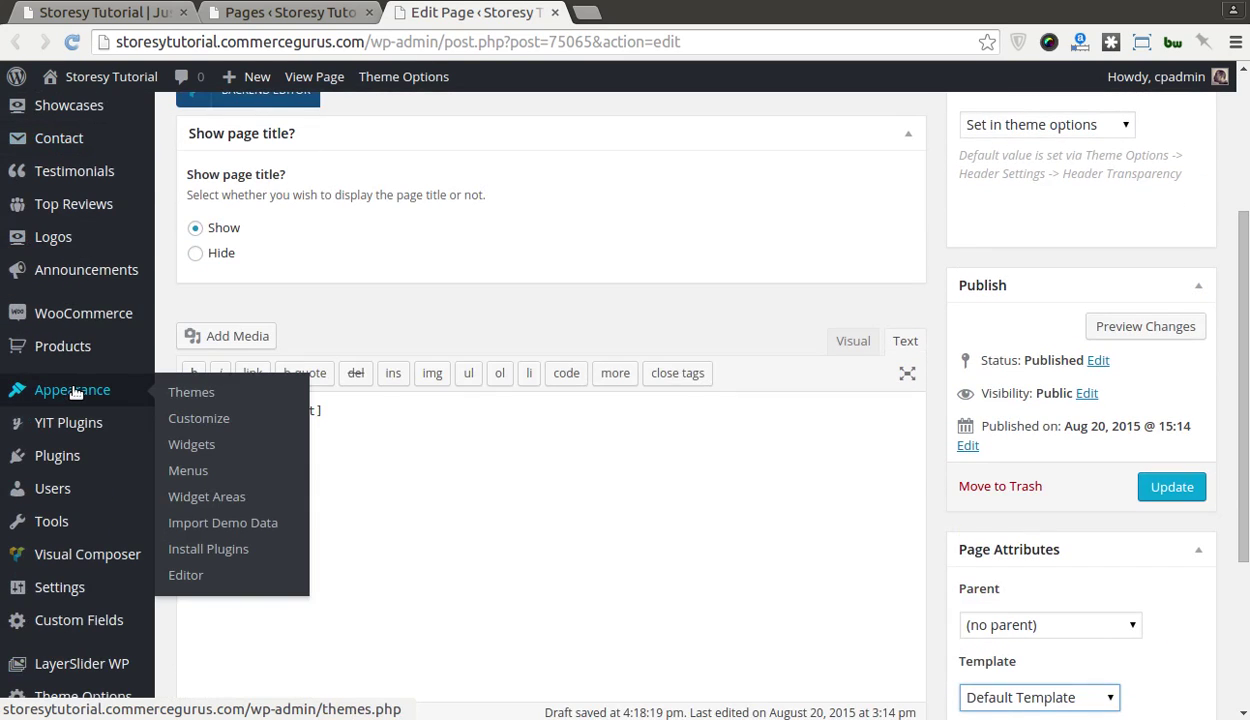
scroll(75, 392, "down", 5)
mouse_move(92, 558)
left_click(195, 530)
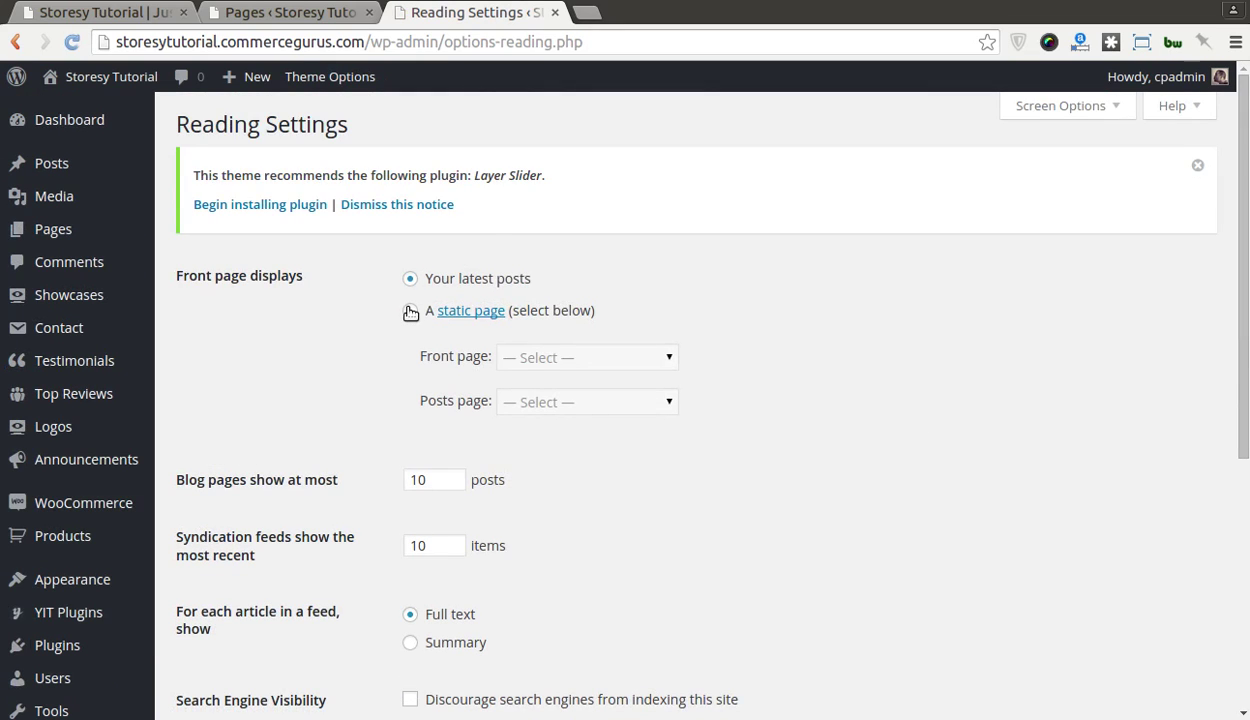
- Use the static page "Home - Storsey - Default" as front page and Blog as posts page, and save the settings
left_click(408, 310)
left_click(512, 358)
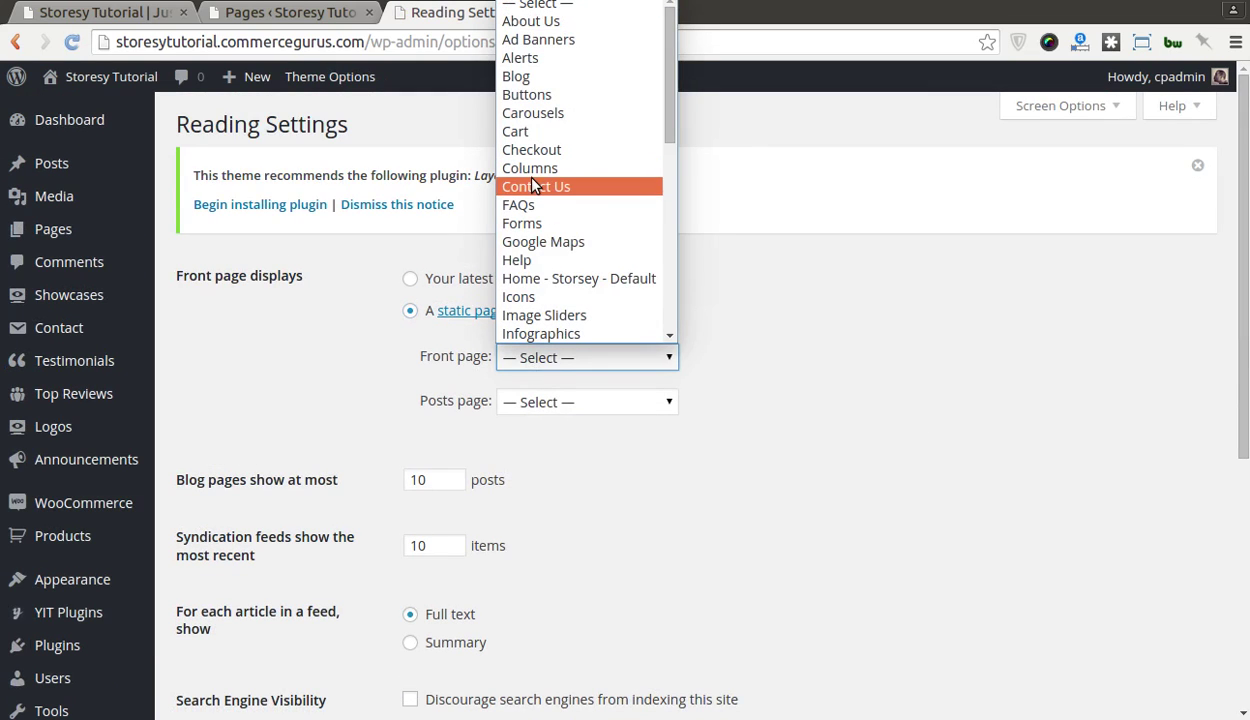
left_click(560, 287)
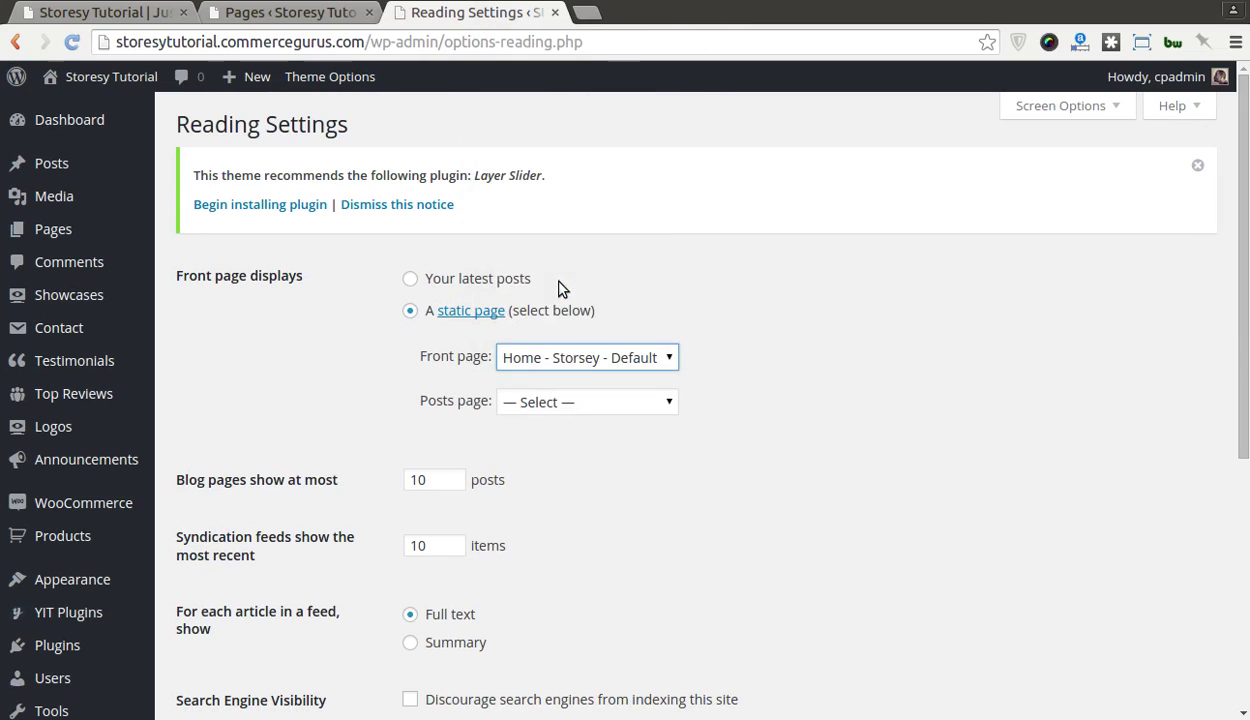
left_click(578, 404)
left_click(575, 104)
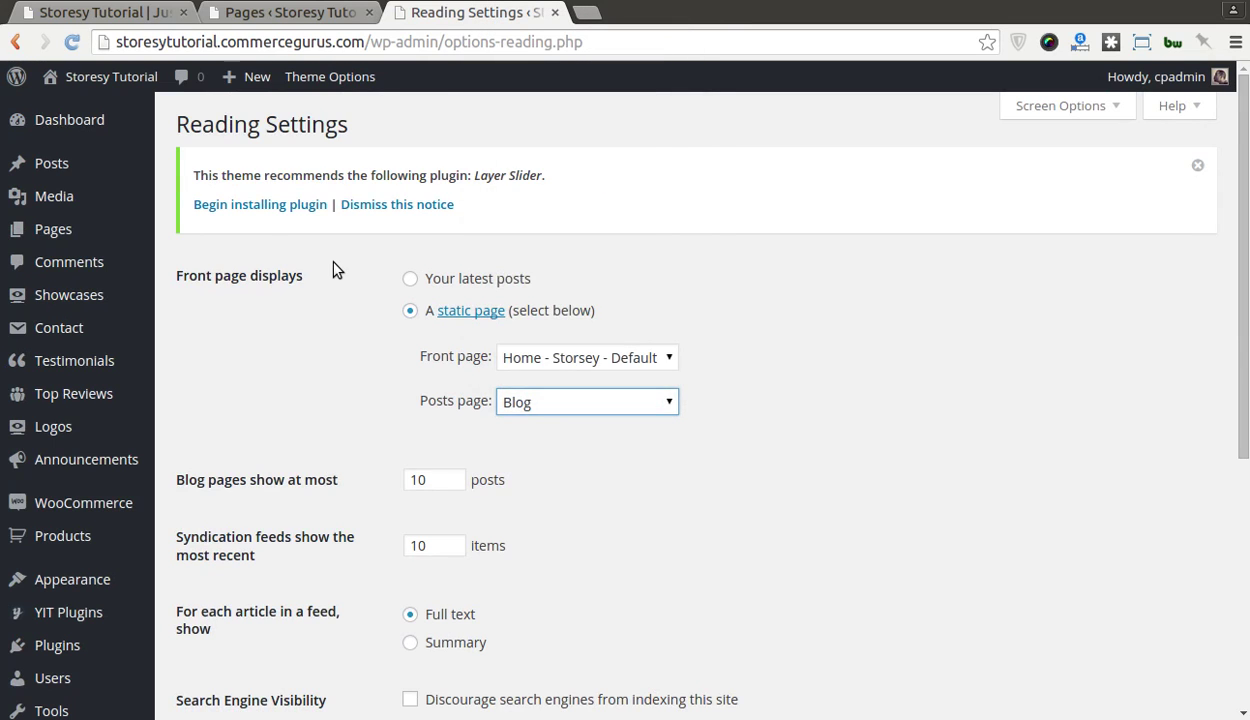
scroll(335, 268, "down", 5)
left_click(247, 370)
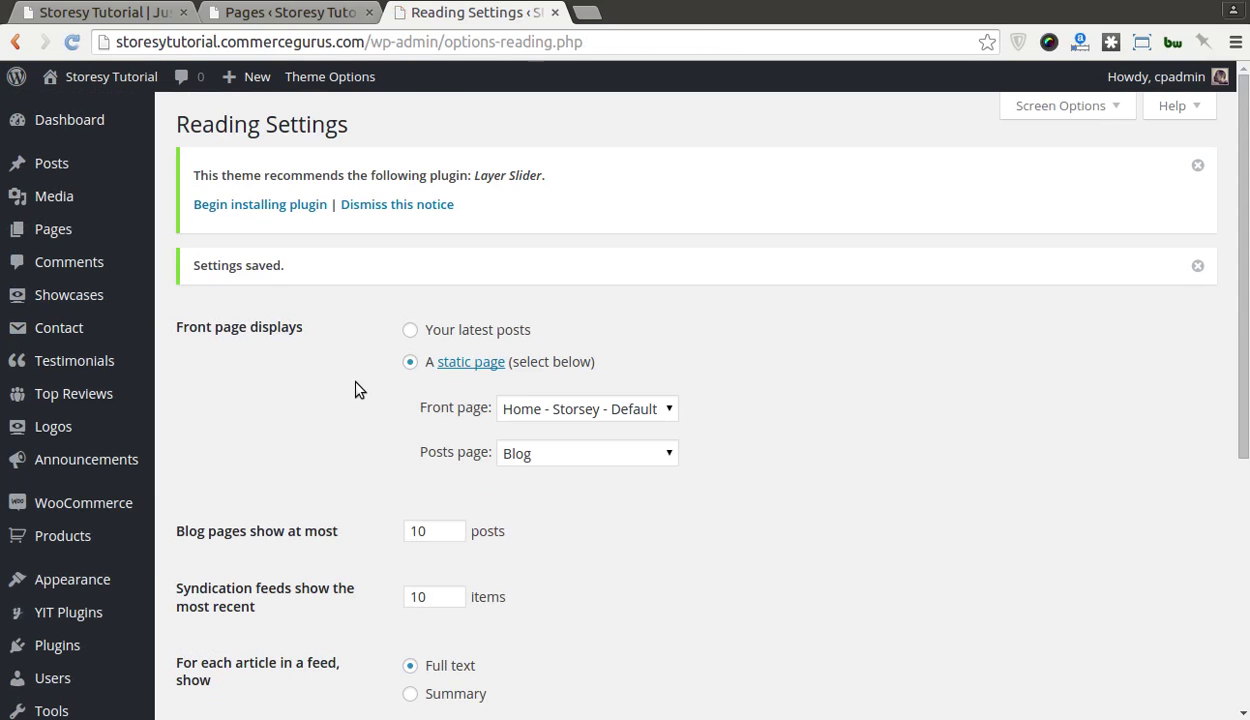
- Reload the public Storesy Tutorial site and look over its home page
left_click(105, 13)
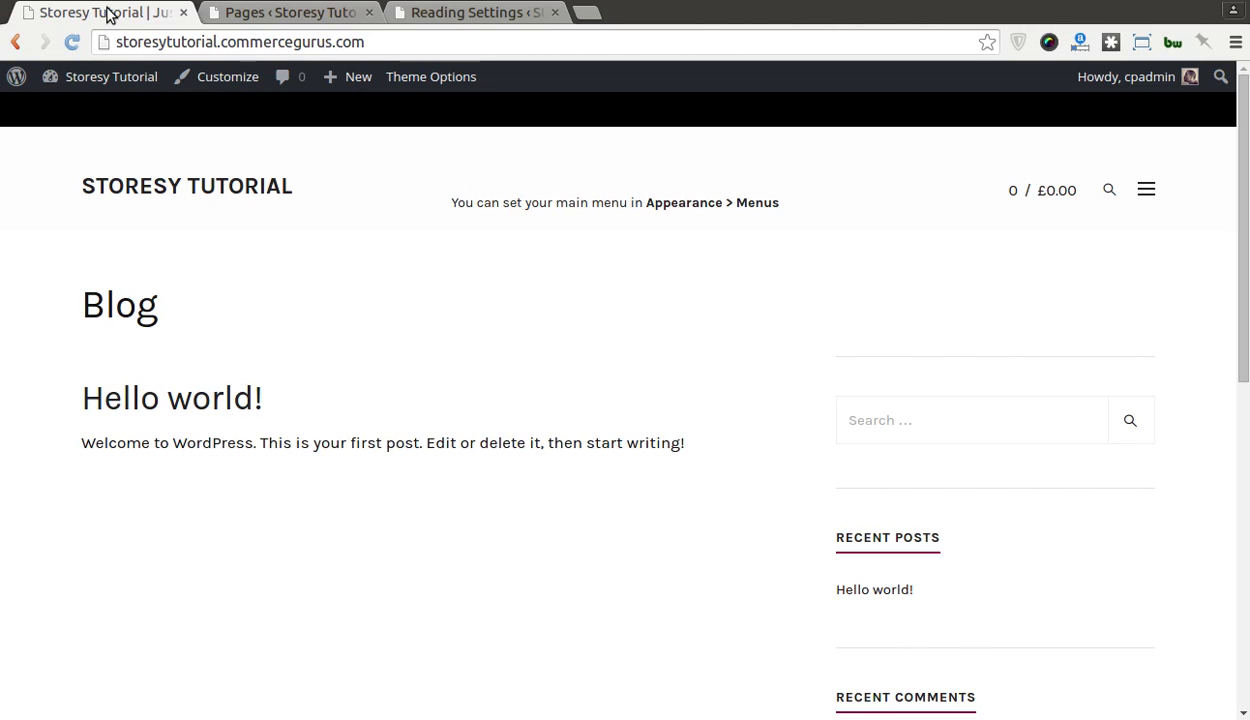
key("F5")
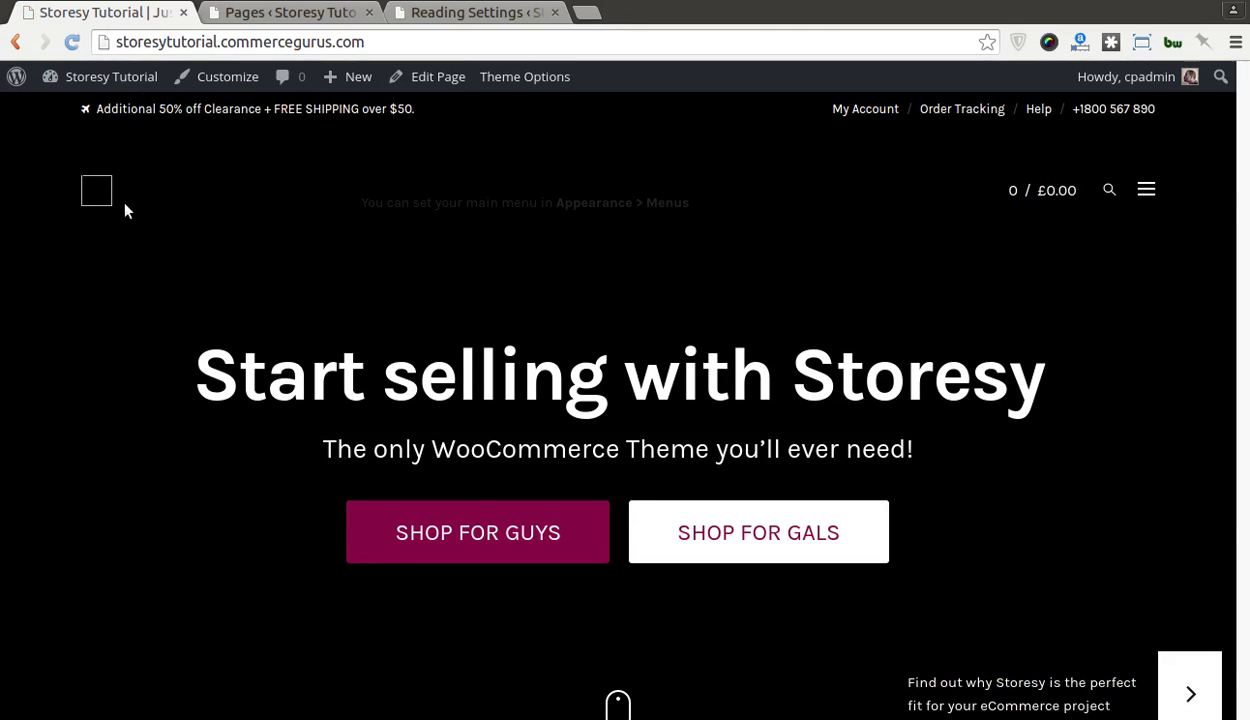
scroll(268, 254, "down", 4)
scroll(511, 257, "up", 4)
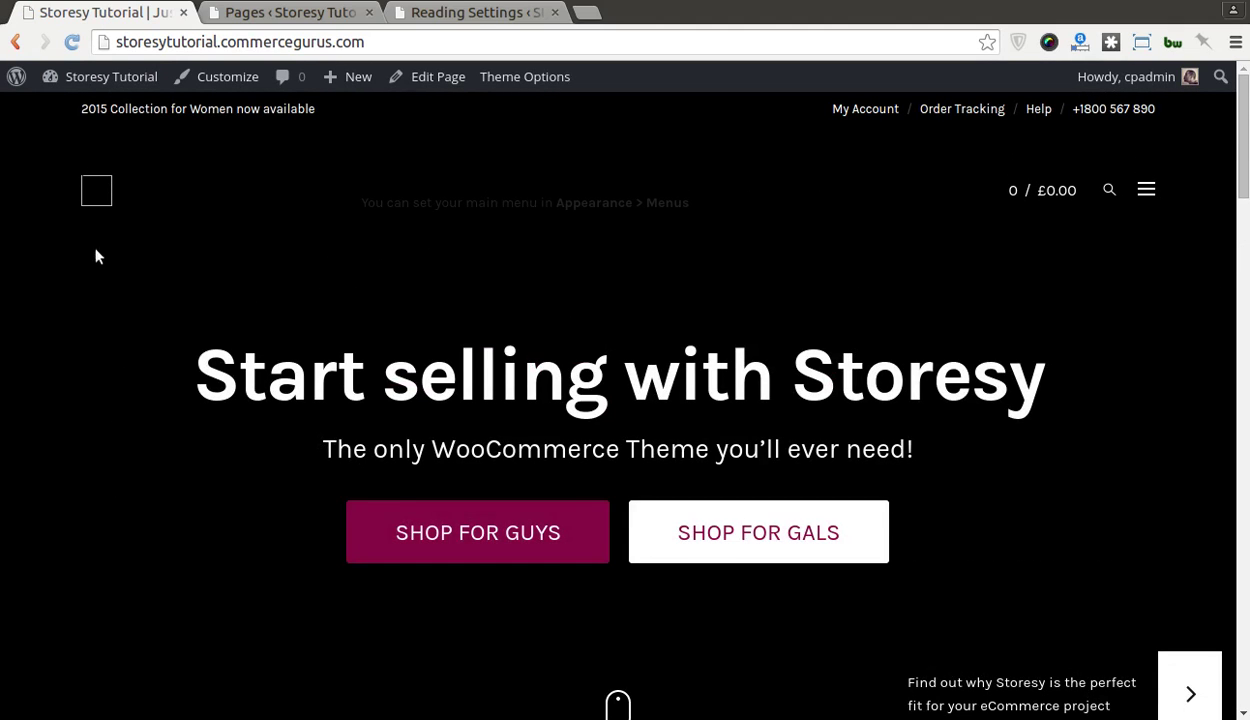
- Open the Storesy live demo at storesy.commercegurus.com in a new tab
key("ctrl+t")
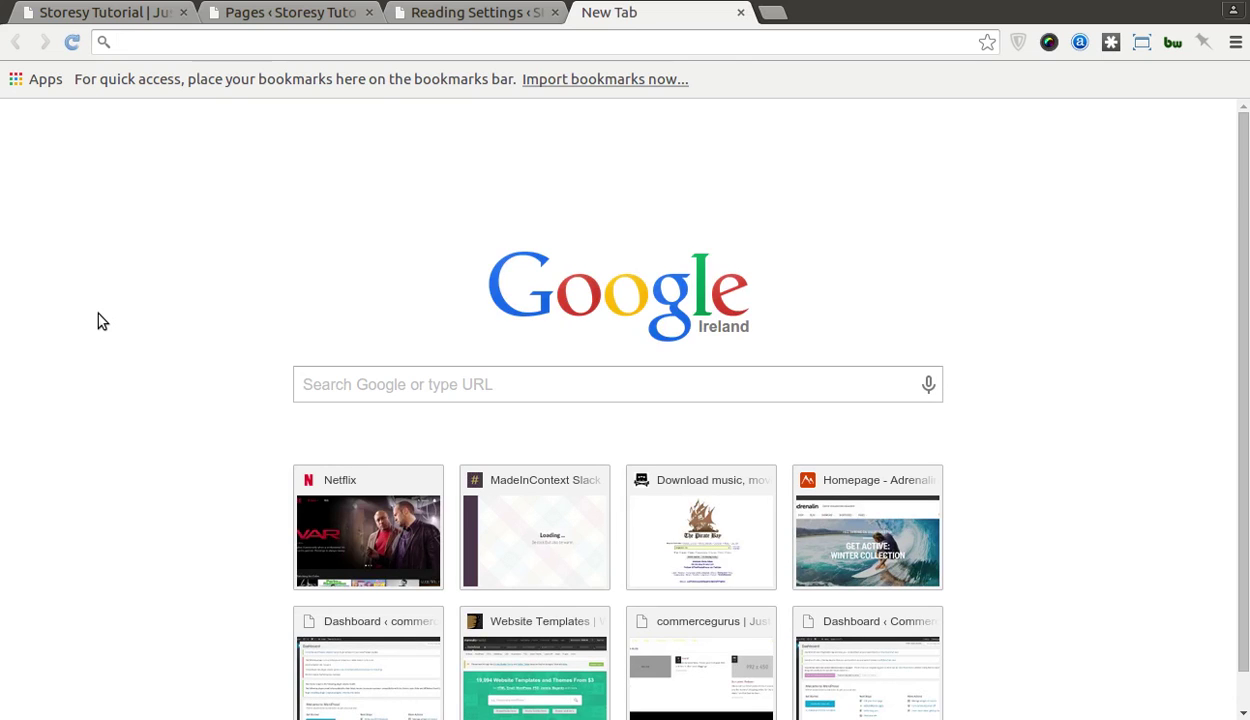
type("store")
key("BackSpace")
type("re")
key("Return")
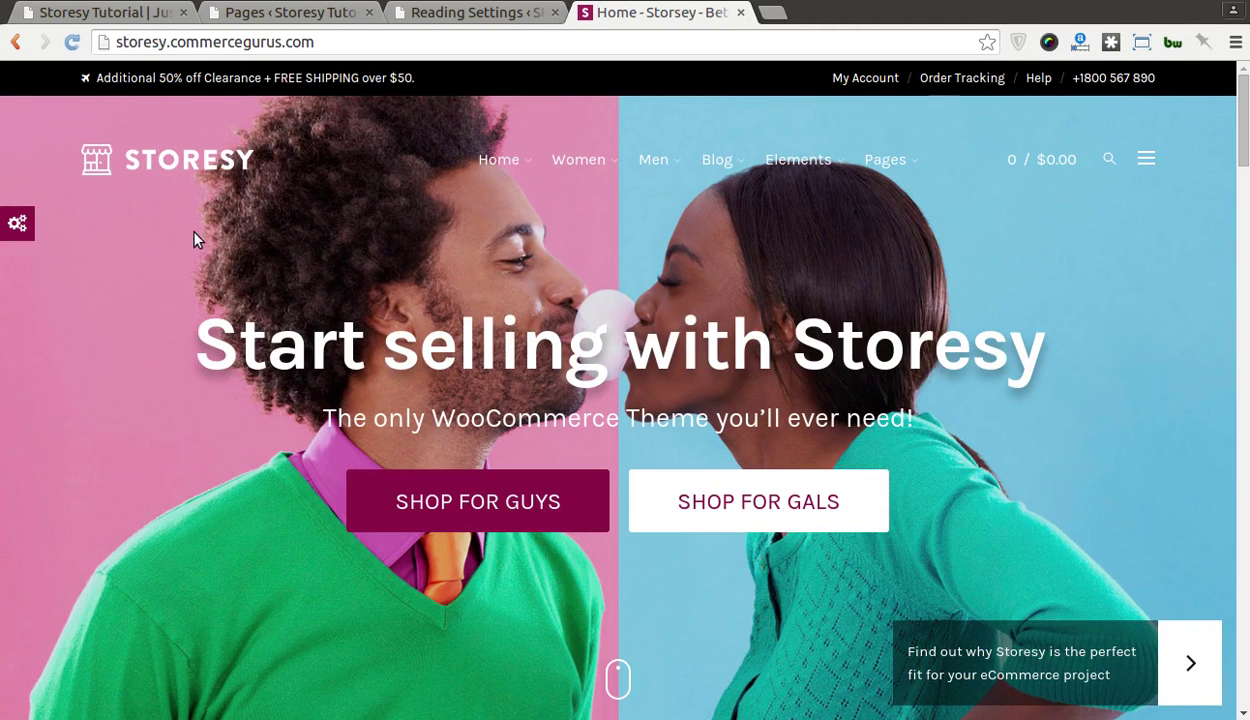
- Return to the Storesy Tutorial home page and compare its header and content with the live demo
left_click(124, 14)
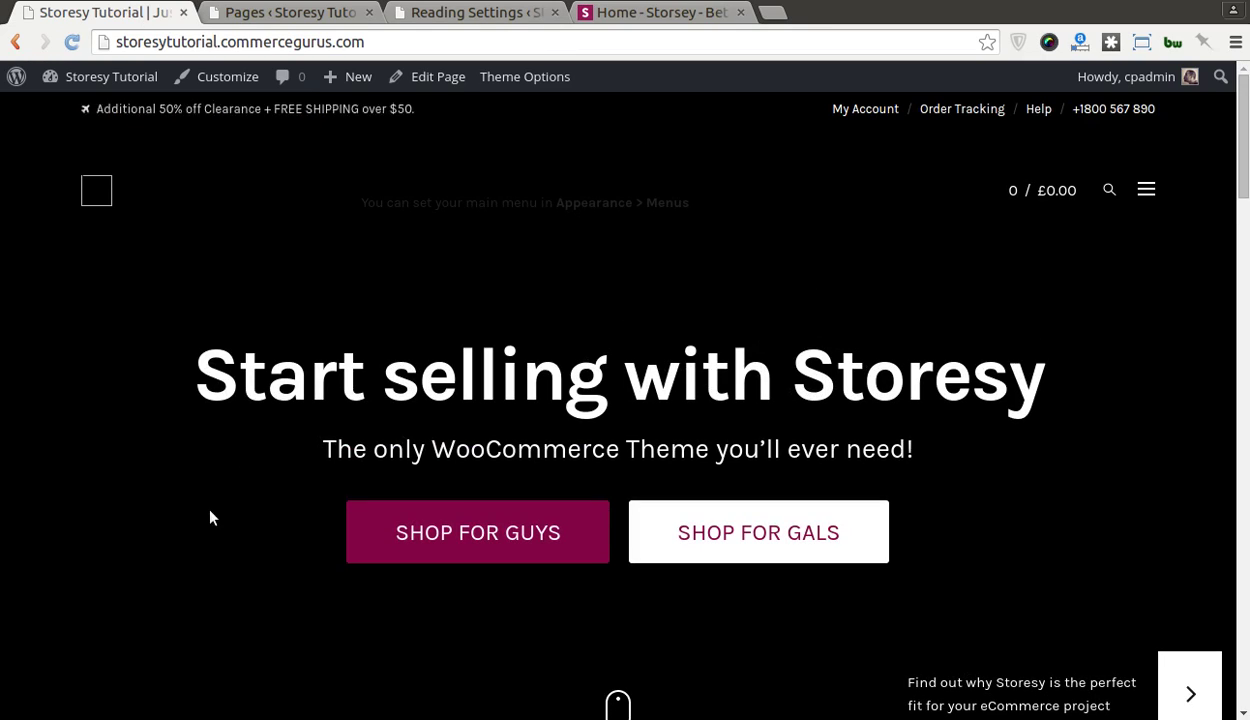
scroll(210, 512, "down", 3)
scroll(210, 512, "up", 3)
scroll(210, 517, "down", 3)
scroll(210, 517, "up", 3)
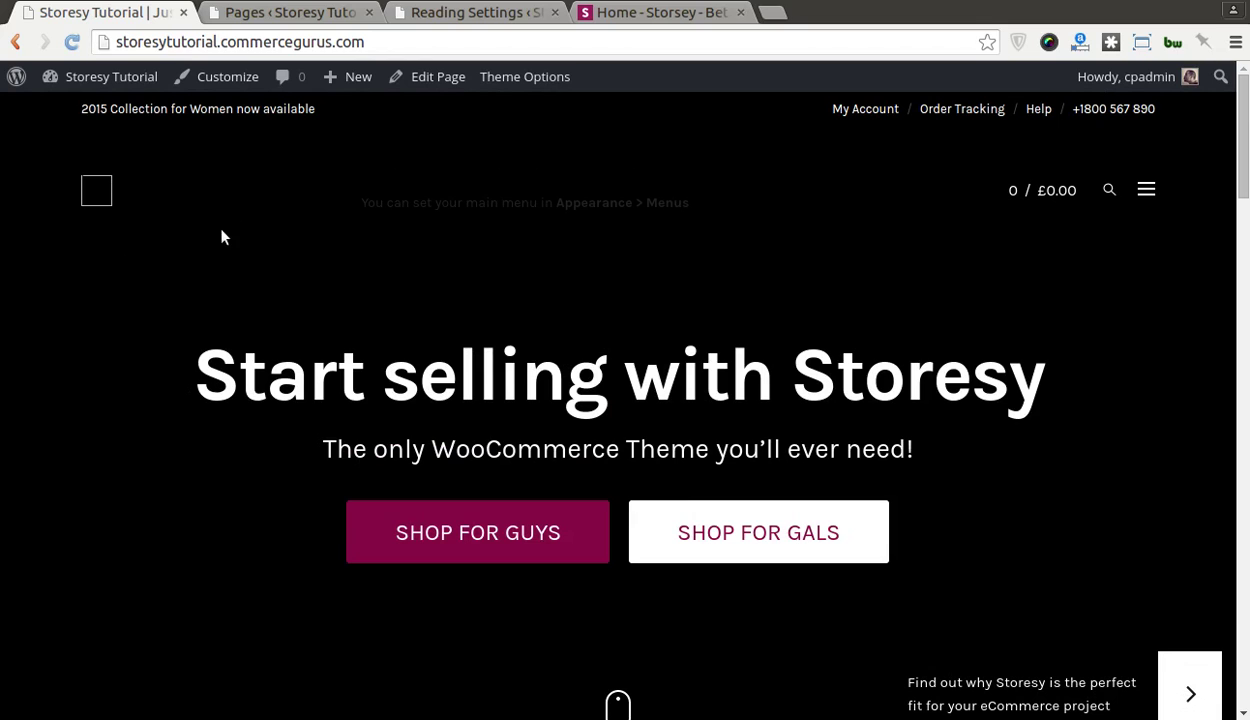
- Assign the Main menu to the Primary Menu theme location and save the menu
left_click(300, 12)
scroll(198, 393, "down", 4)
mouse_move(73, 352)
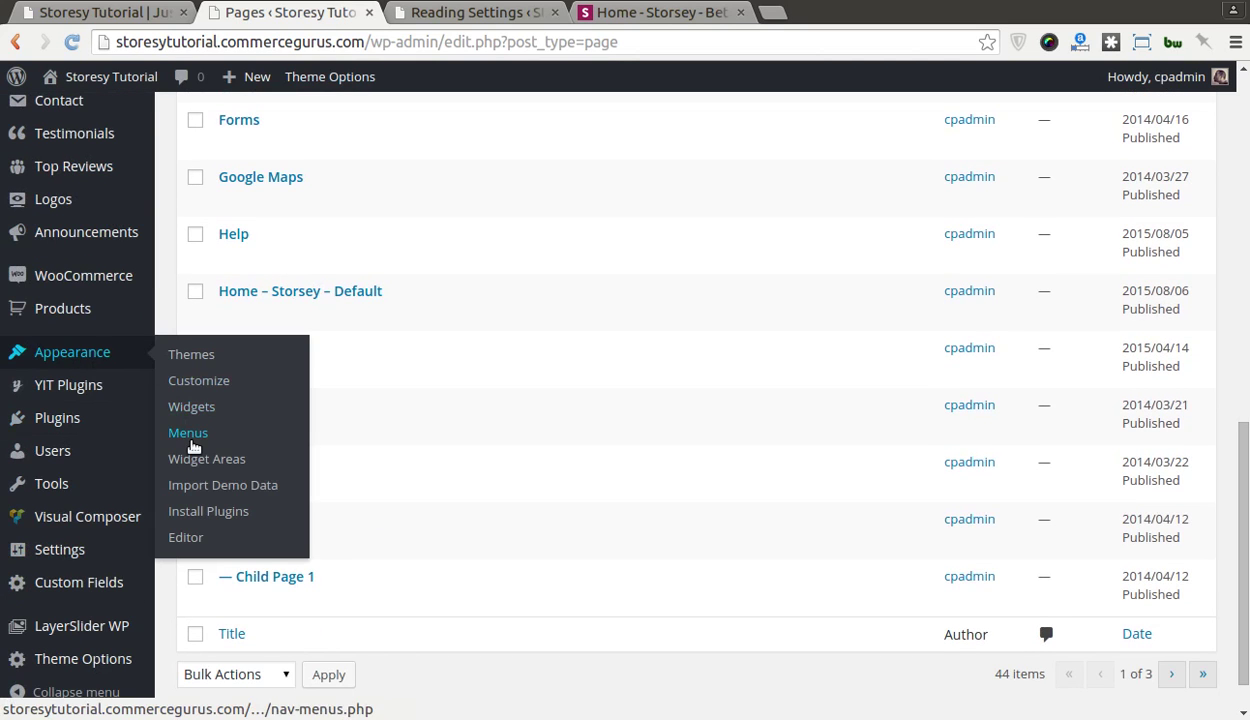
left_click(216, 432)
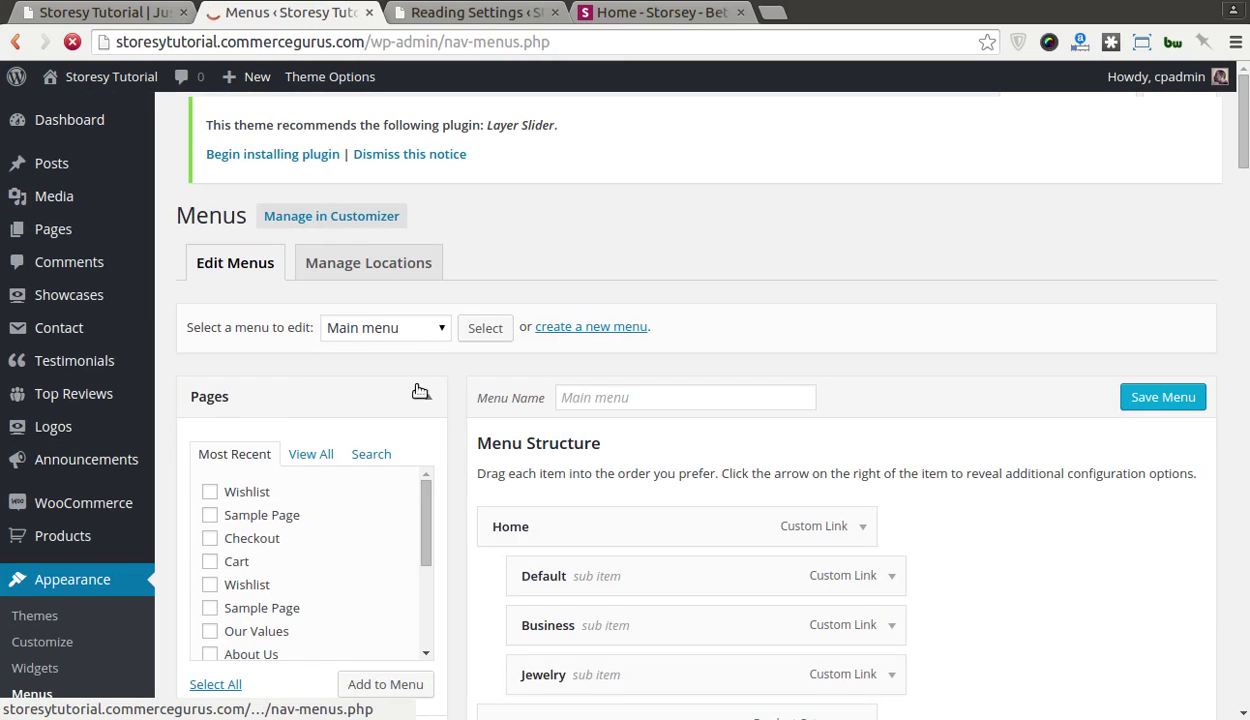
scroll(450, 387, "down", 1)
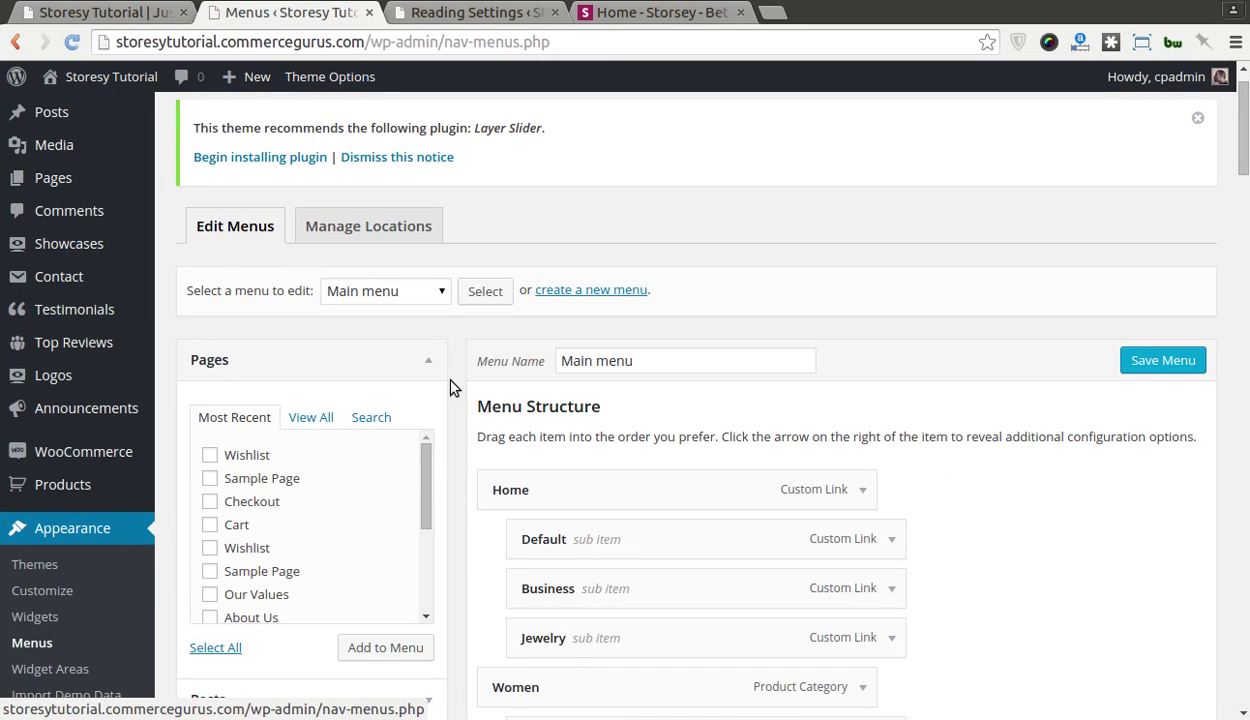
scroll(450, 387, "down", 15)
left_click(616, 506)
left_click(1124, 619)
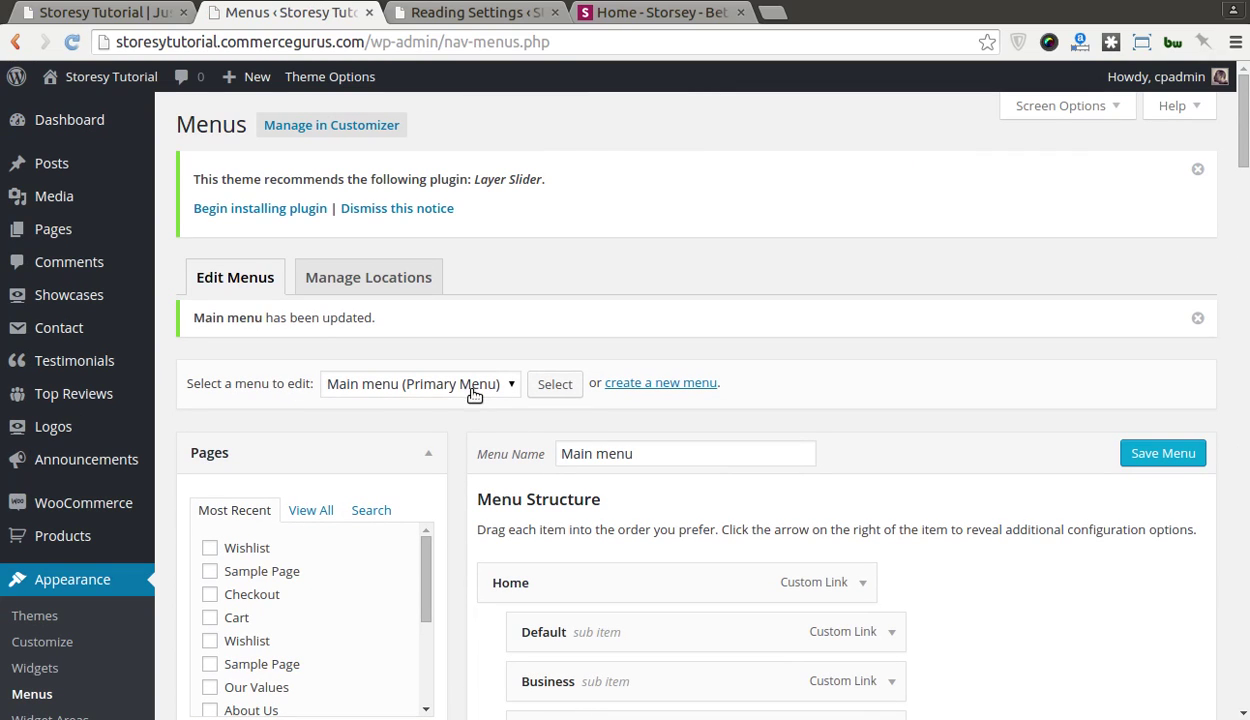
- Load the Offcanvas Menu for editing, assign it to the Offcanvas Menu location and save it
left_click(471, 396)
left_click(452, 427)
left_click(540, 388)
scroll(540, 388, "down", 1)
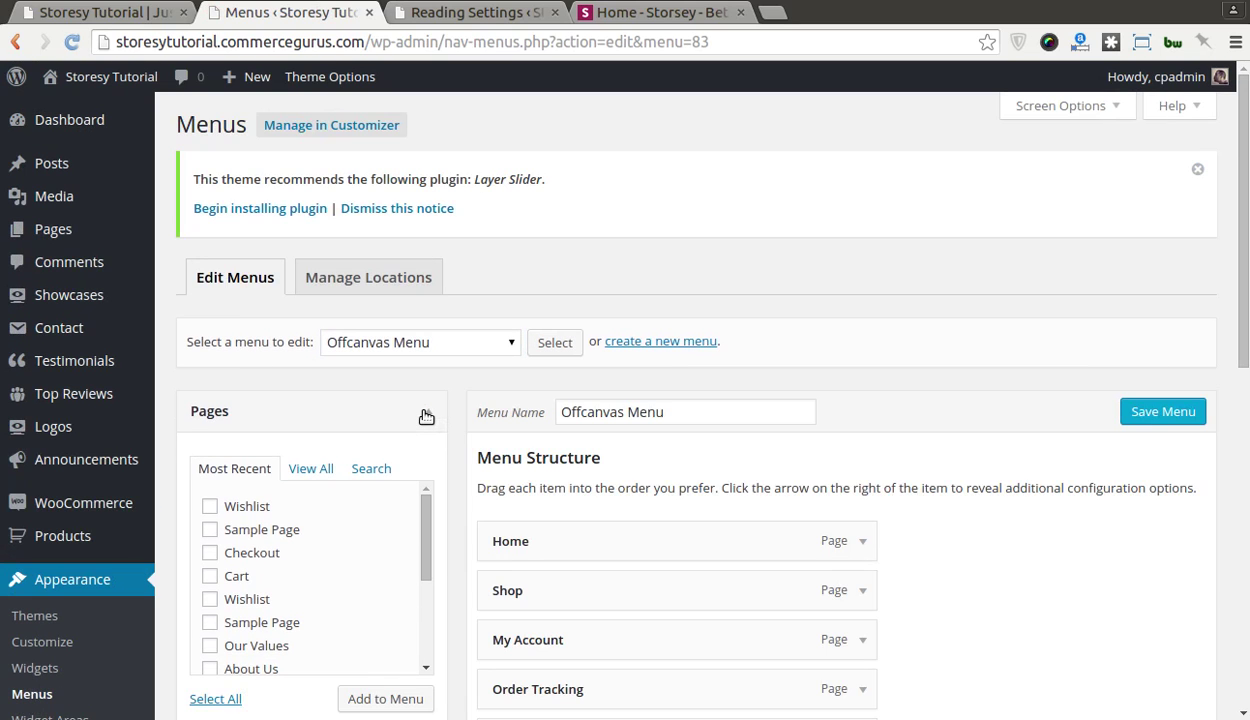
scroll(426, 416, "down", 10)
left_click(1160, 616)
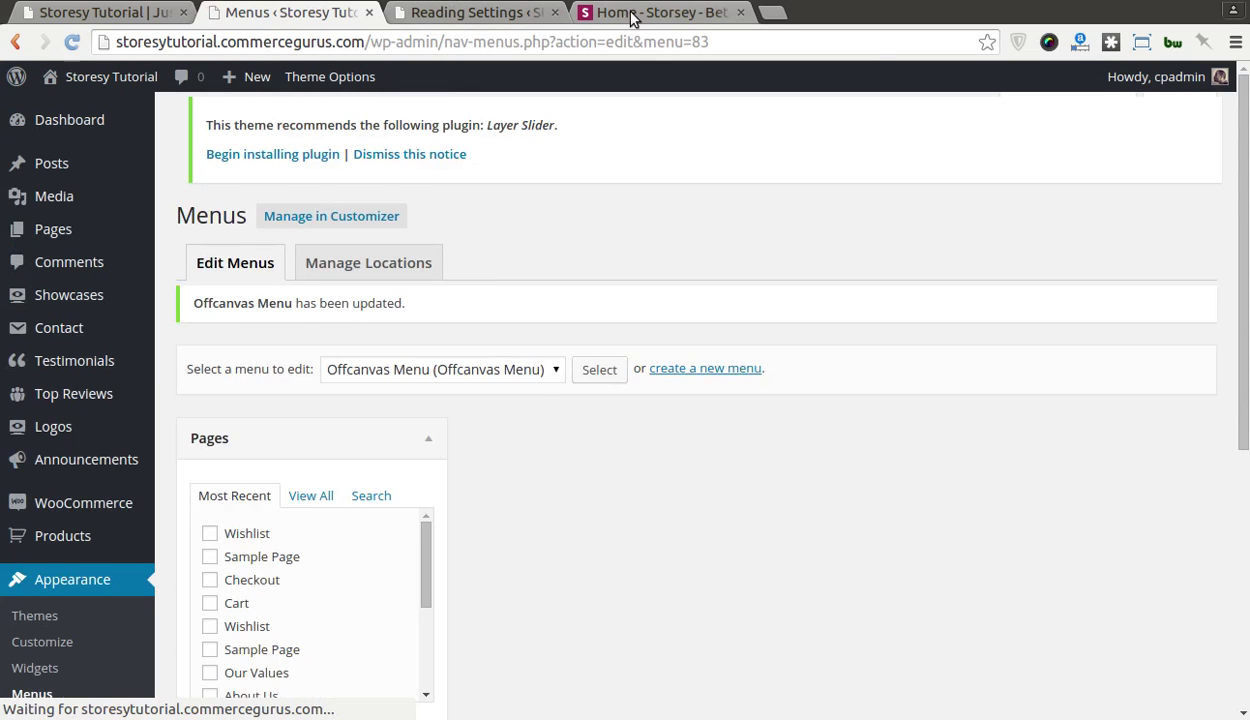
- Check the main menu, off-canvas menu and product sections on the public home page
left_click(630, 14)
key("ctrl+1")
left_click(515, 70)
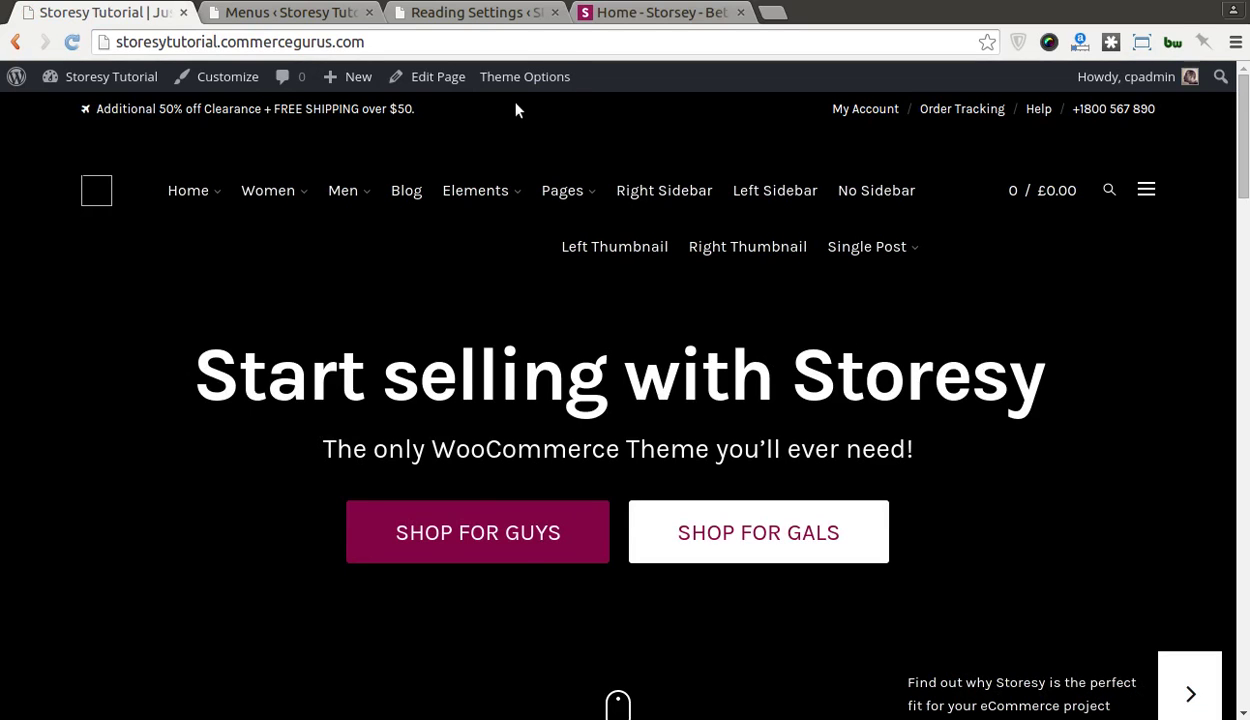
left_click(1146, 190)
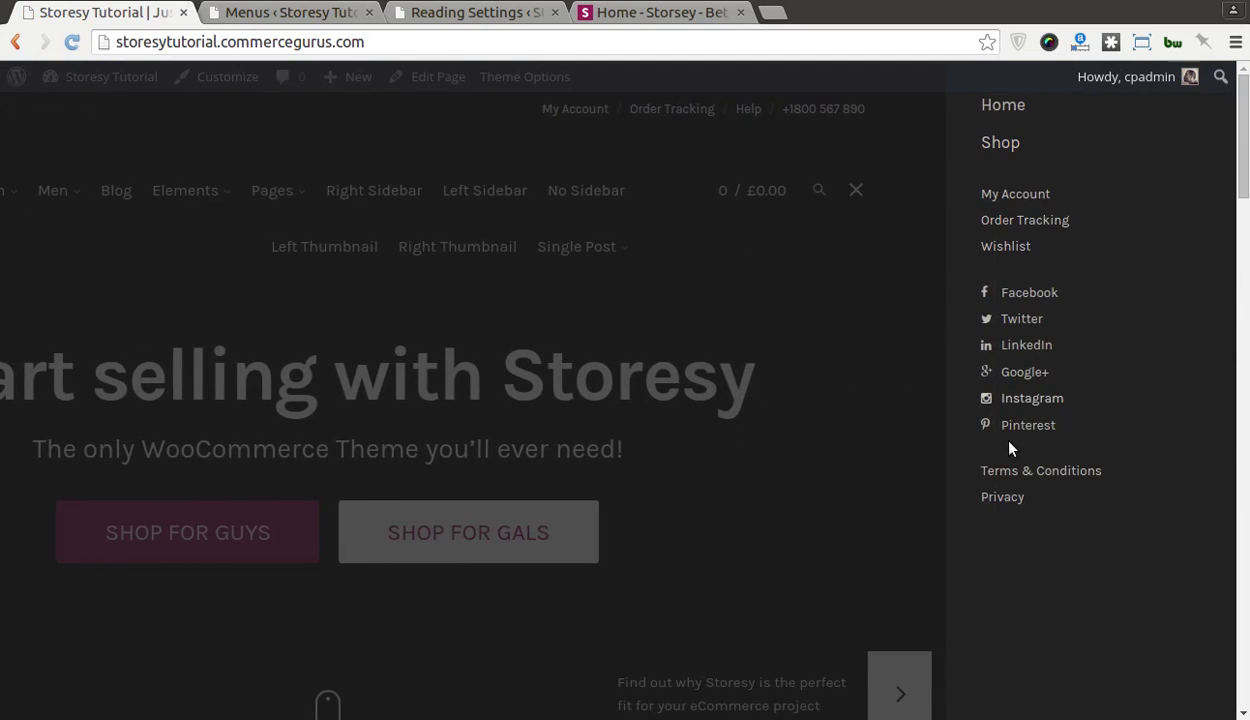
left_click(886, 272)
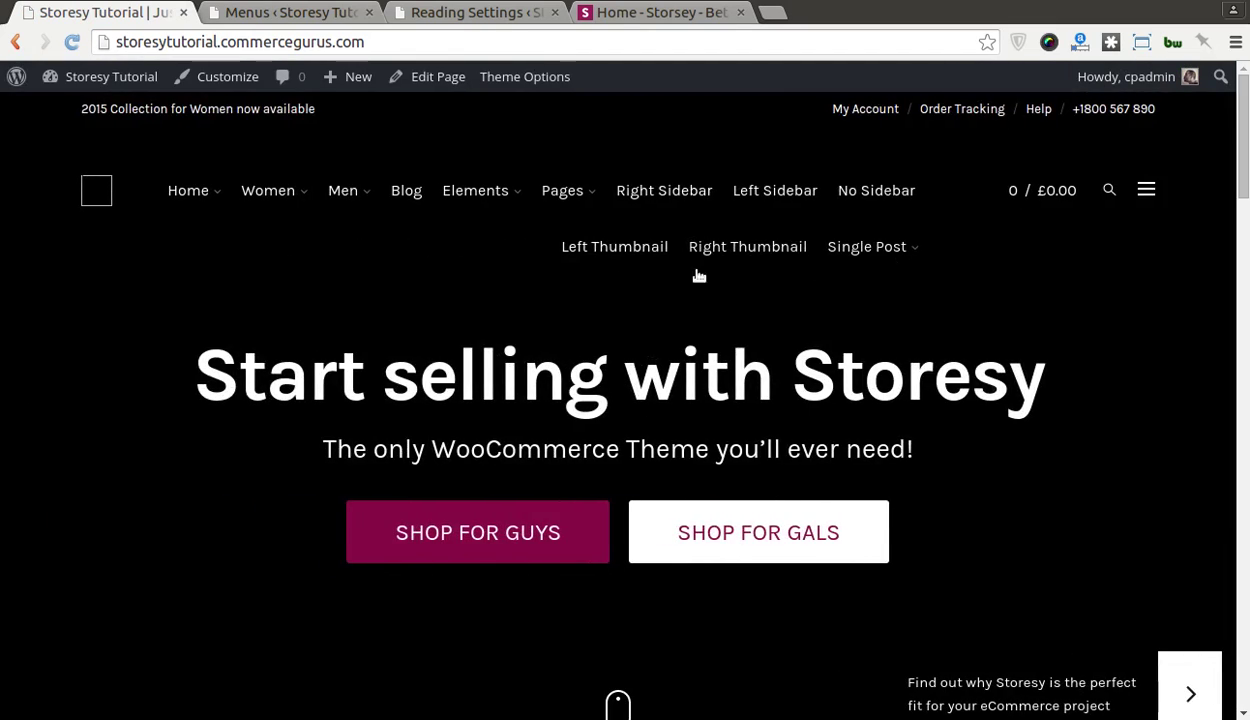
scroll(625, 279, "down", 5)
scroll(407, 600, "down", 3)
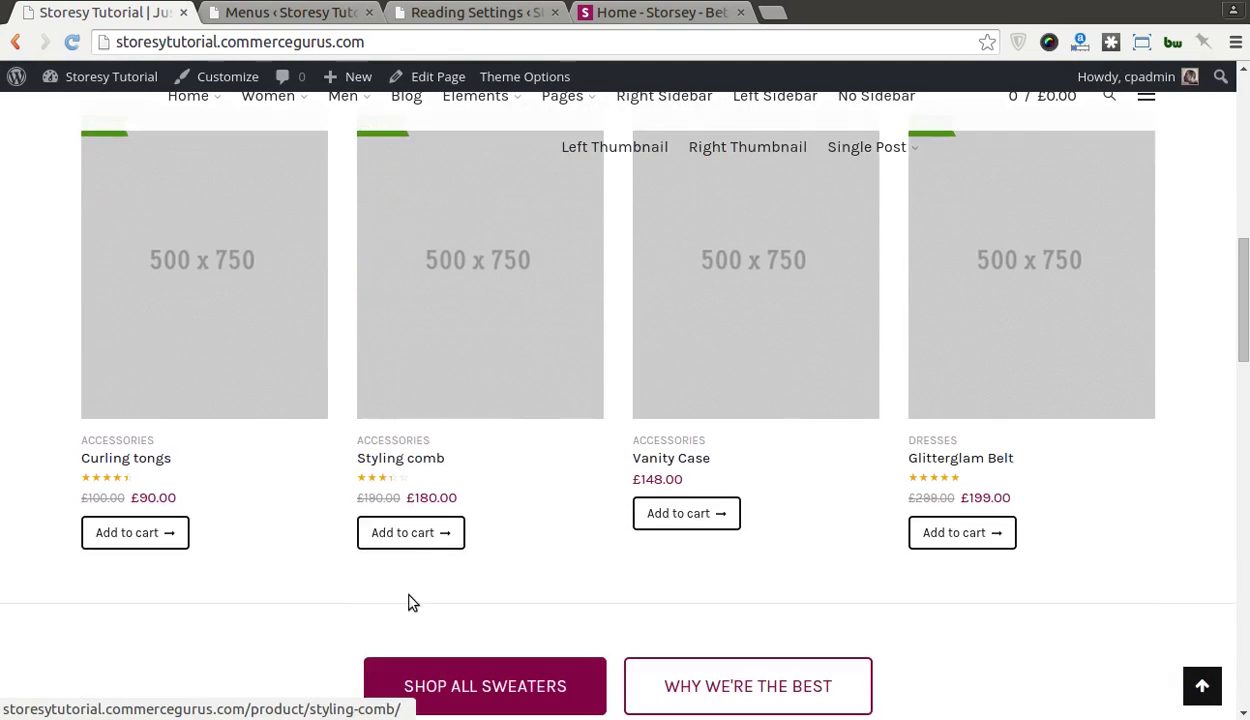
- Add the Styling comb, Vanity Case and Glitterglam Belt to the cart and try to view the cart
left_click(400, 530)
left_click(651, 515)
left_click(918, 530)
scroll(834, 502, "up", 10)
mouse_move(1004, 190)
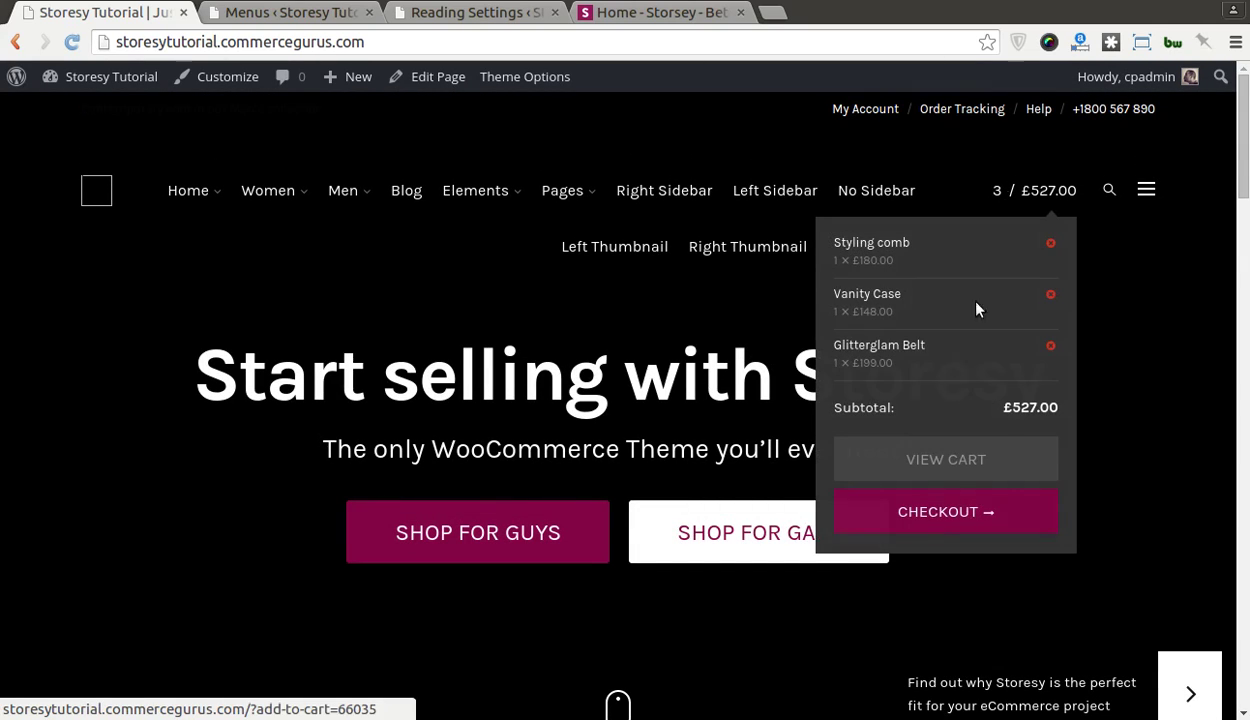
left_click(928, 460)
scroll(928, 460, "down", 1)
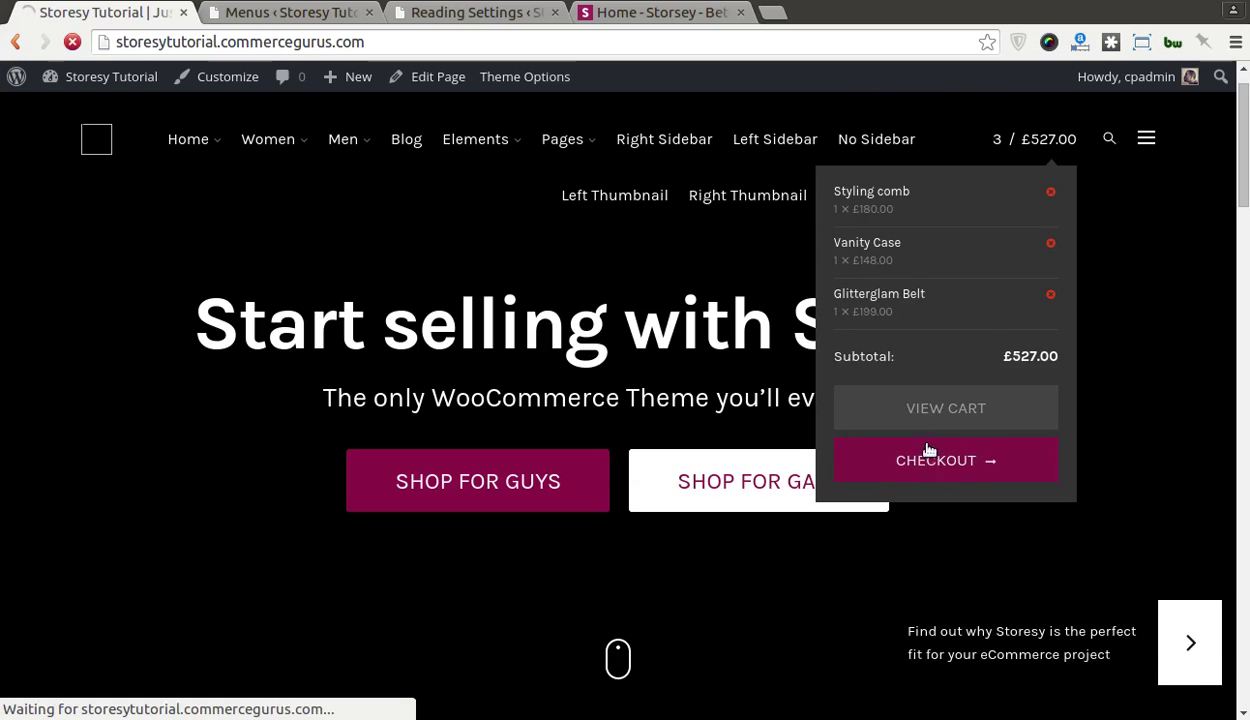
- Open the WooCommerce settings in the site admin and review the general and currency options
left_click(415, 18)
scroll(260, 200, "down", 3)
mouse_move(122, 349)
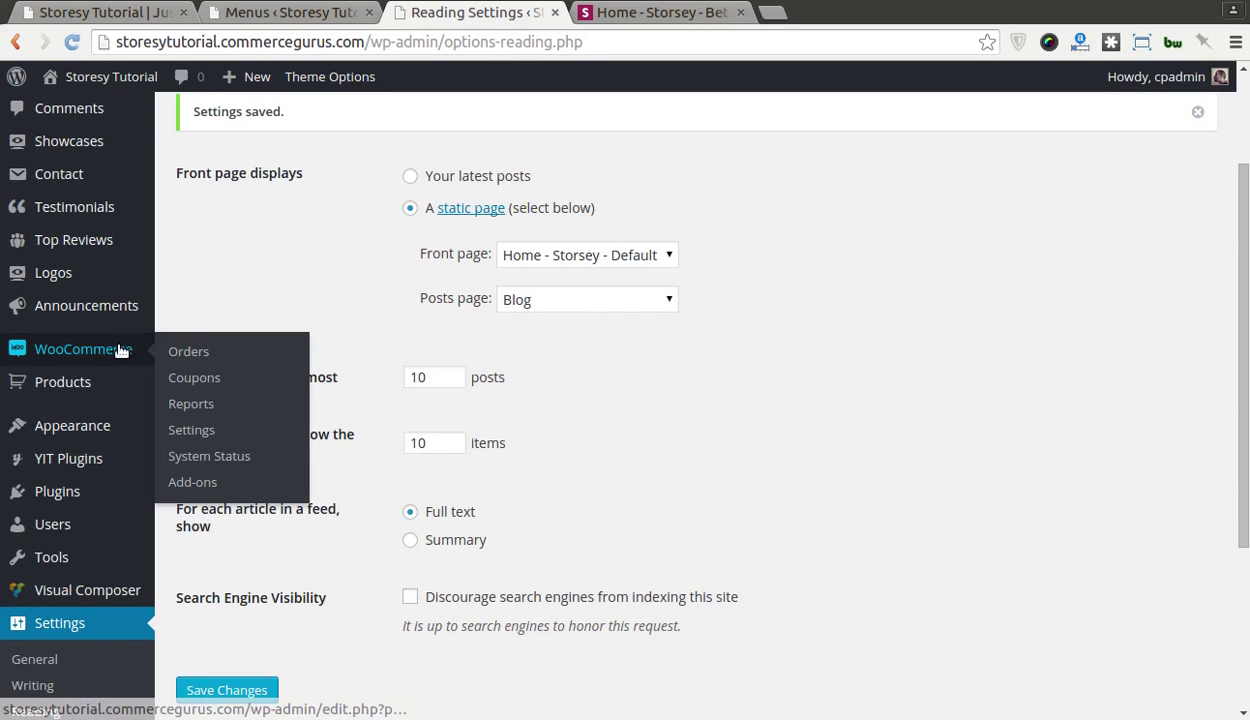
left_click(186, 428)
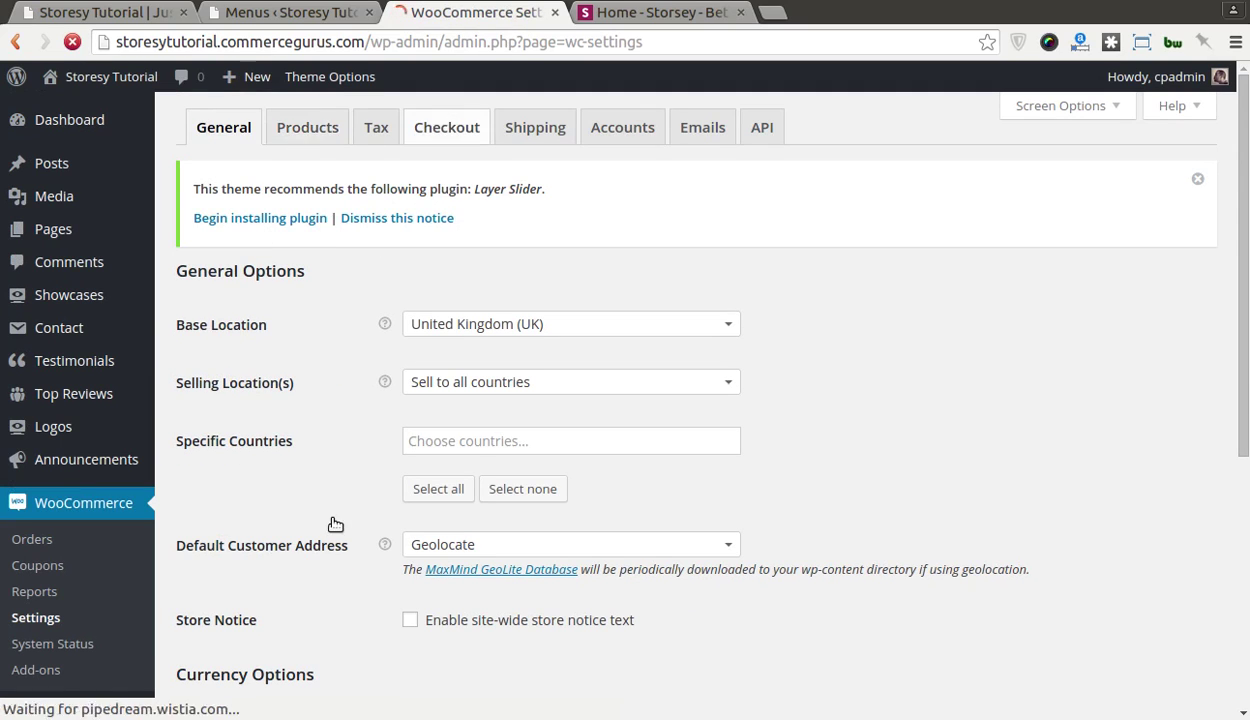
scroll(349, 502, "down", 3)
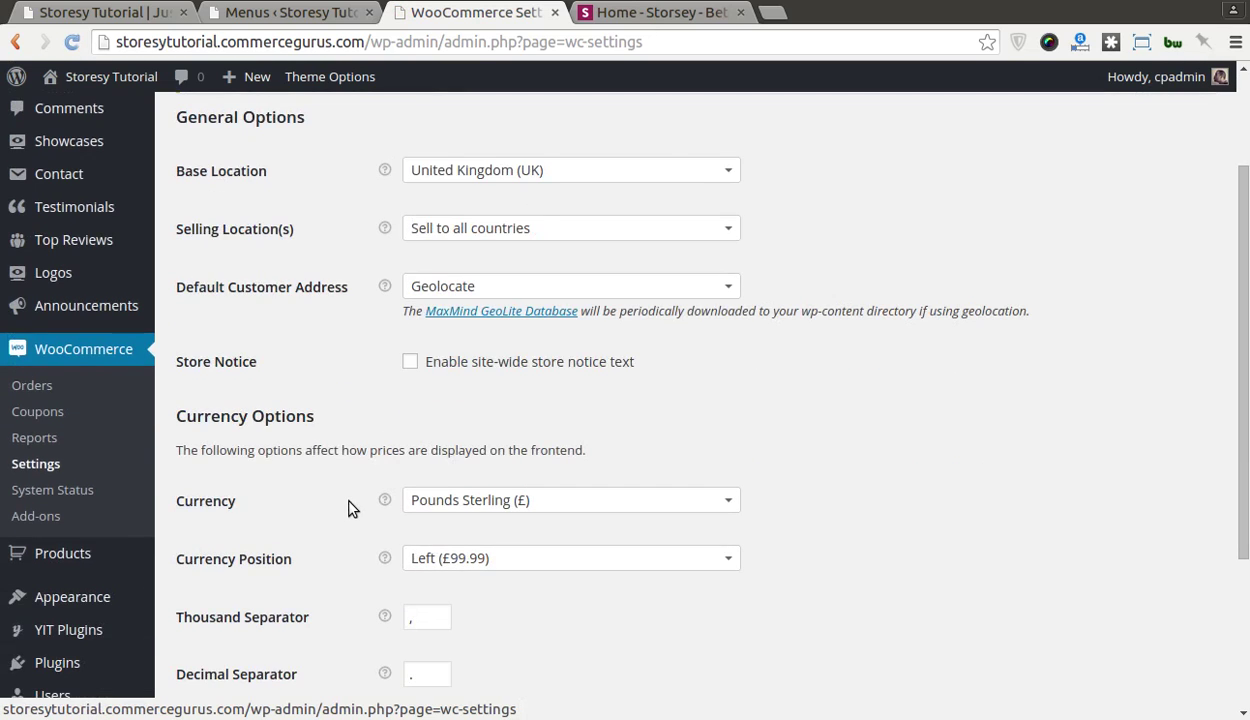
scroll(350, 506, "up", 3)
- Set the Shop Page to Shop in the WooCommerce product display settings, save, and dismiss the Layer Slider plugin notice
left_click(308, 131)
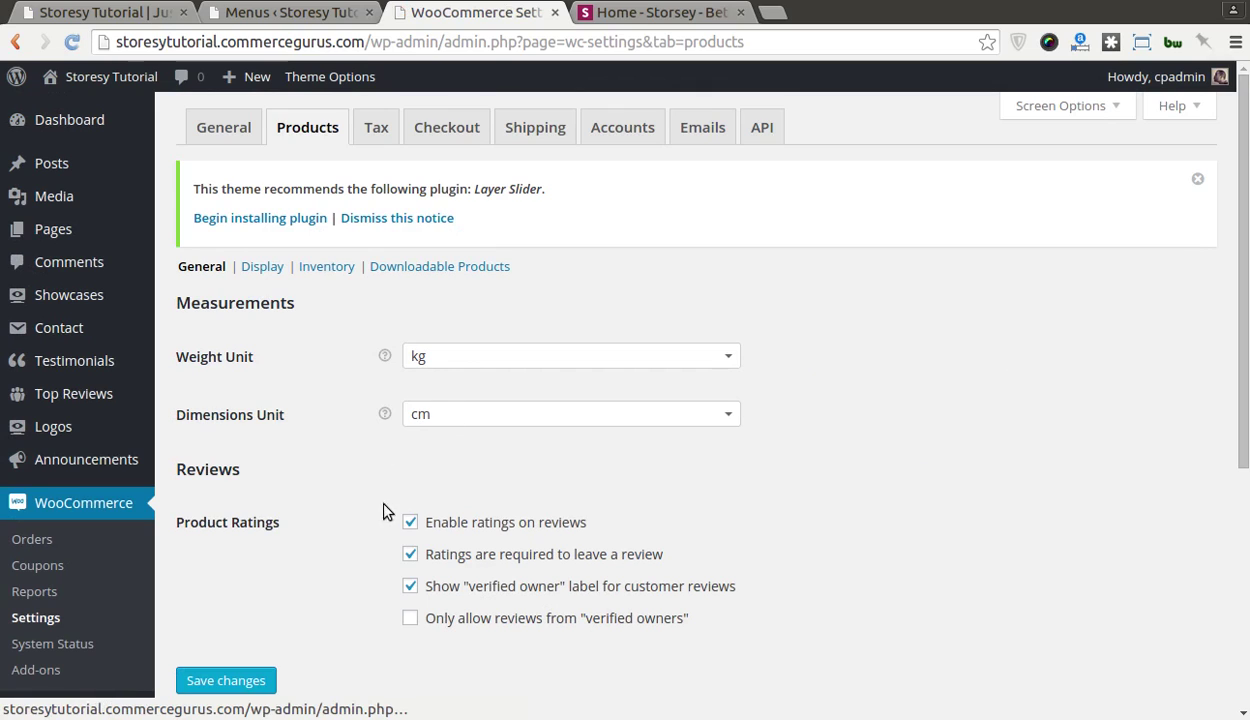
left_click(282, 274)
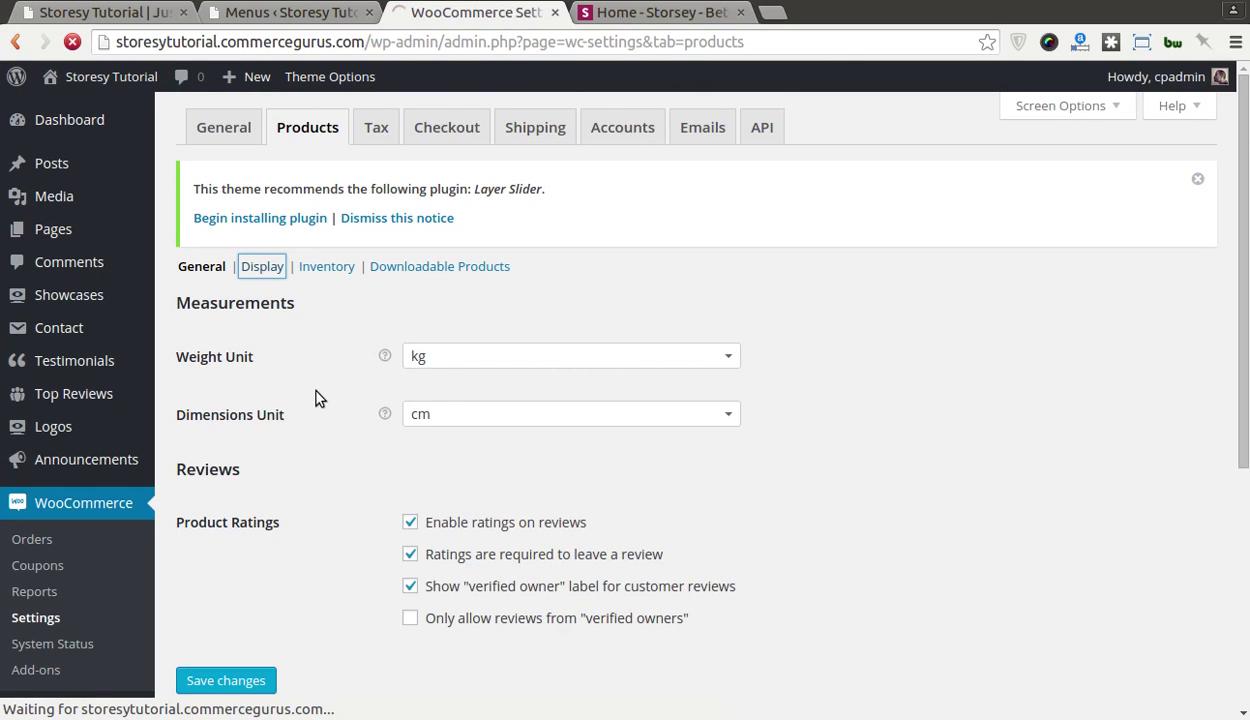
left_click(435, 355)
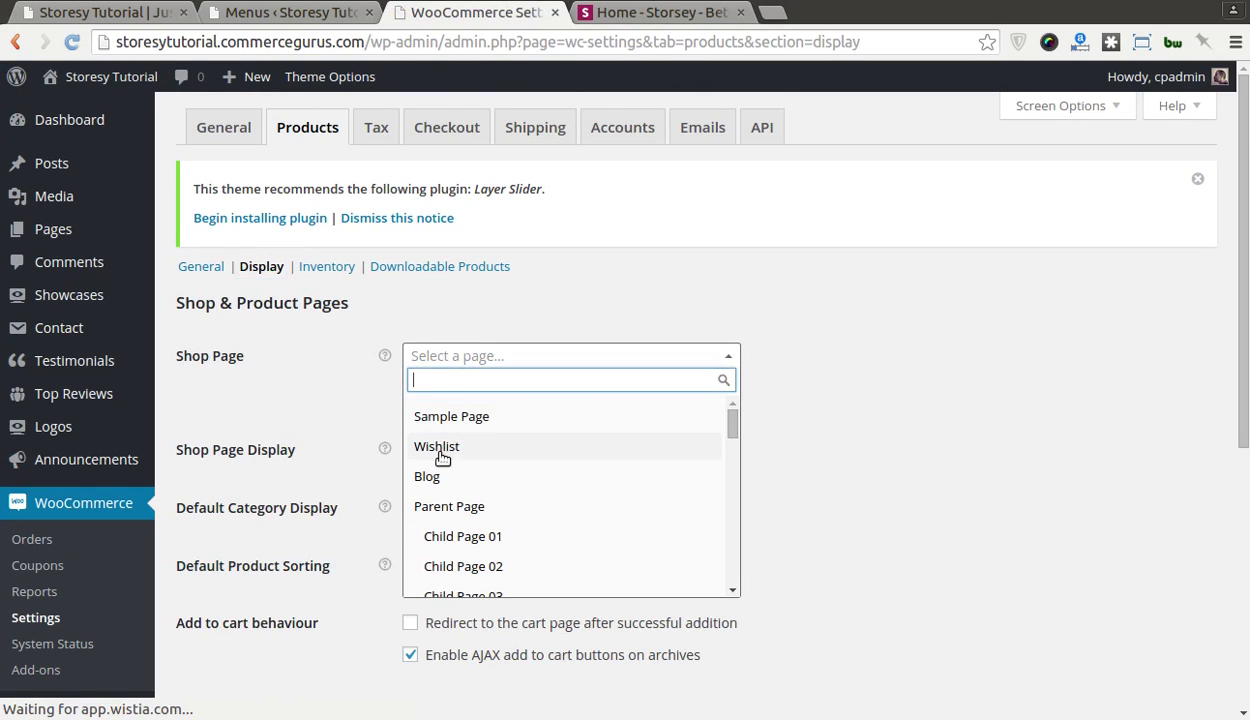
type("shop")
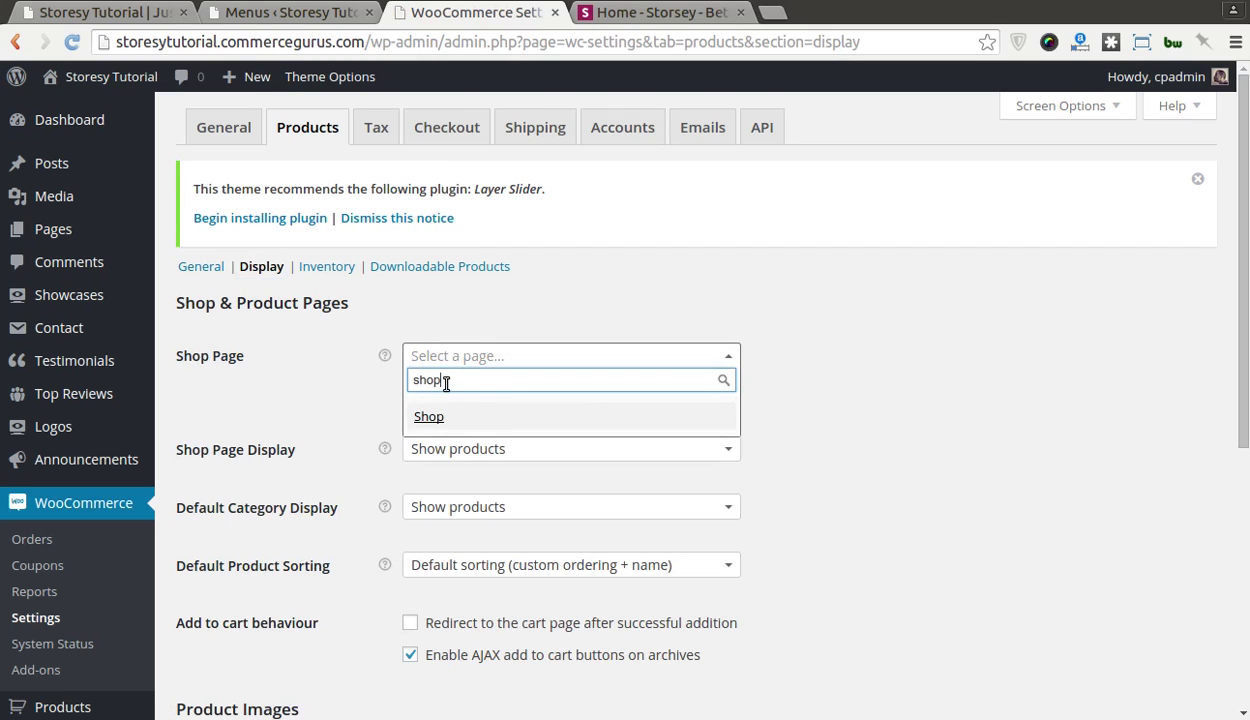
left_click(432, 424)
scroll(300, 480, "down", 5)
left_click(242, 621)
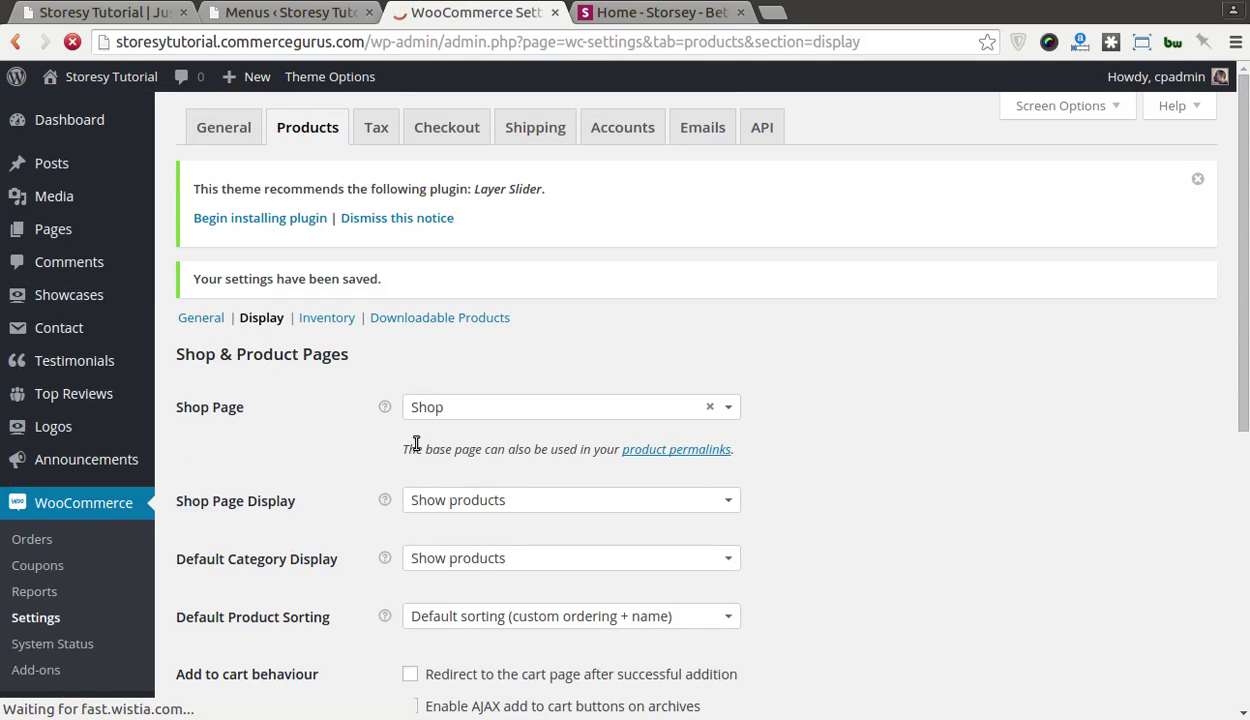
left_click(400, 218)
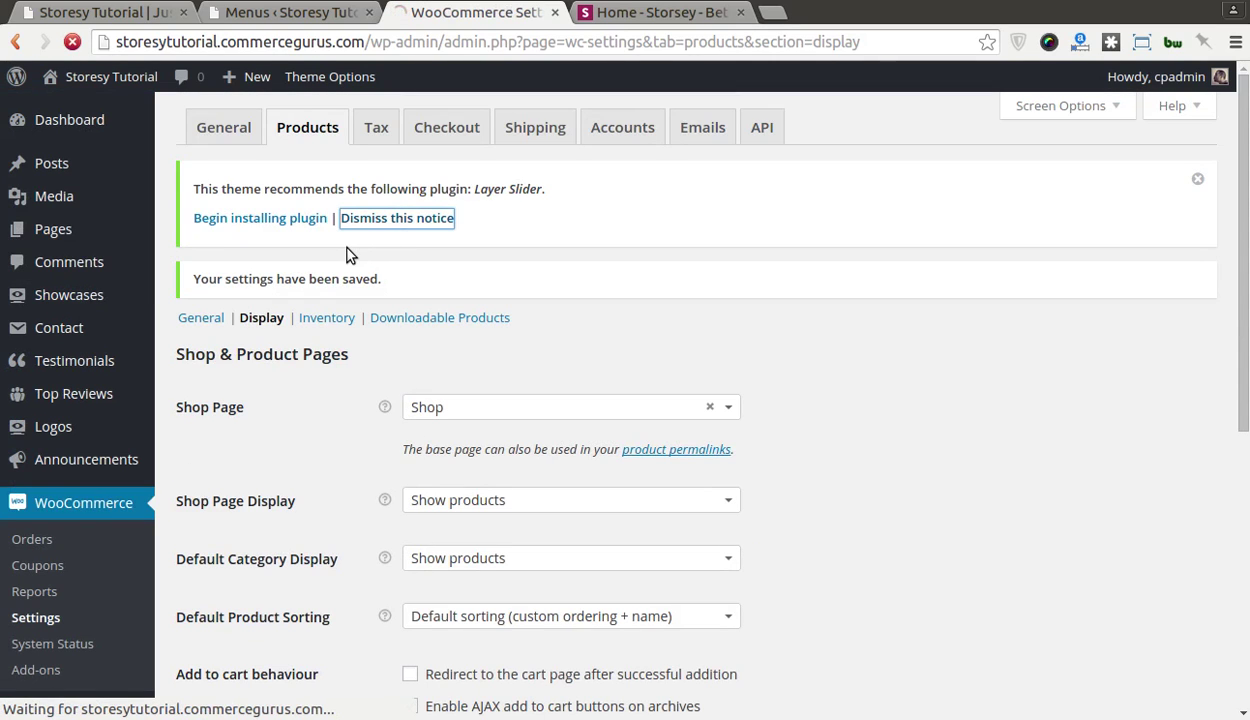
- Assign Cart as the Cart Page and Checkout as the Checkout Page in the WooCommerce checkout settings, and save
left_click(440, 129)
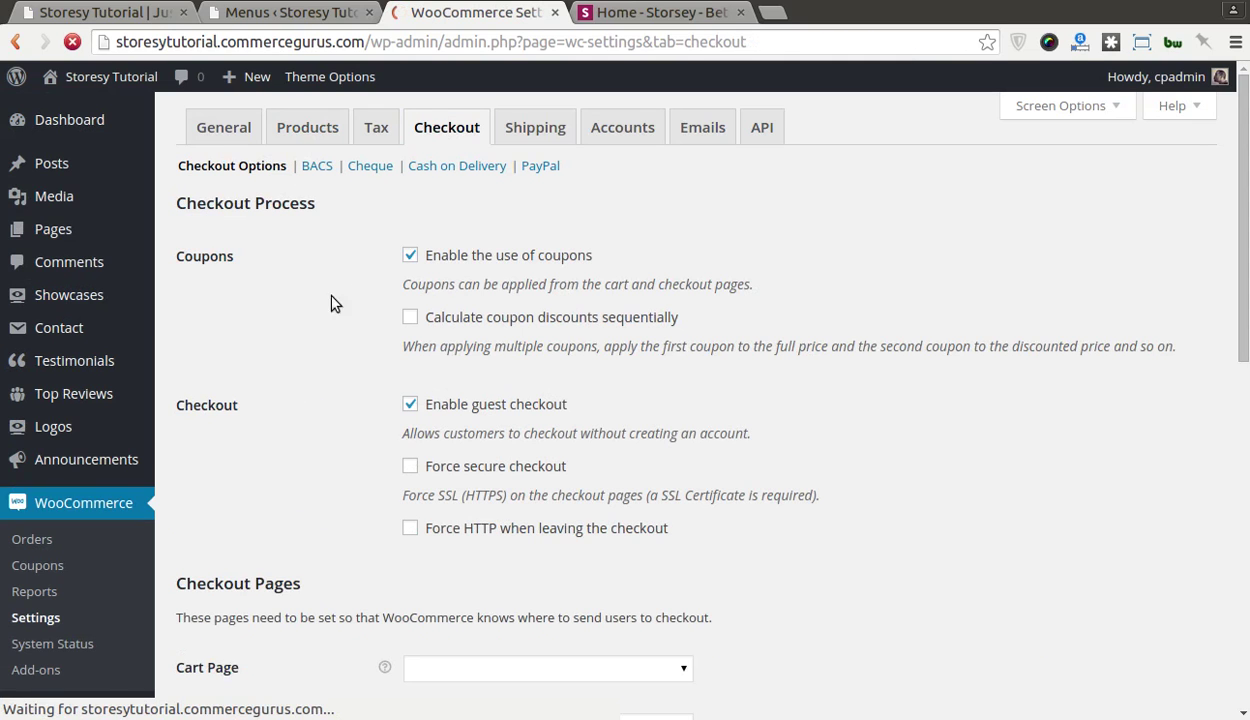
scroll(365, 440, "down", 5)
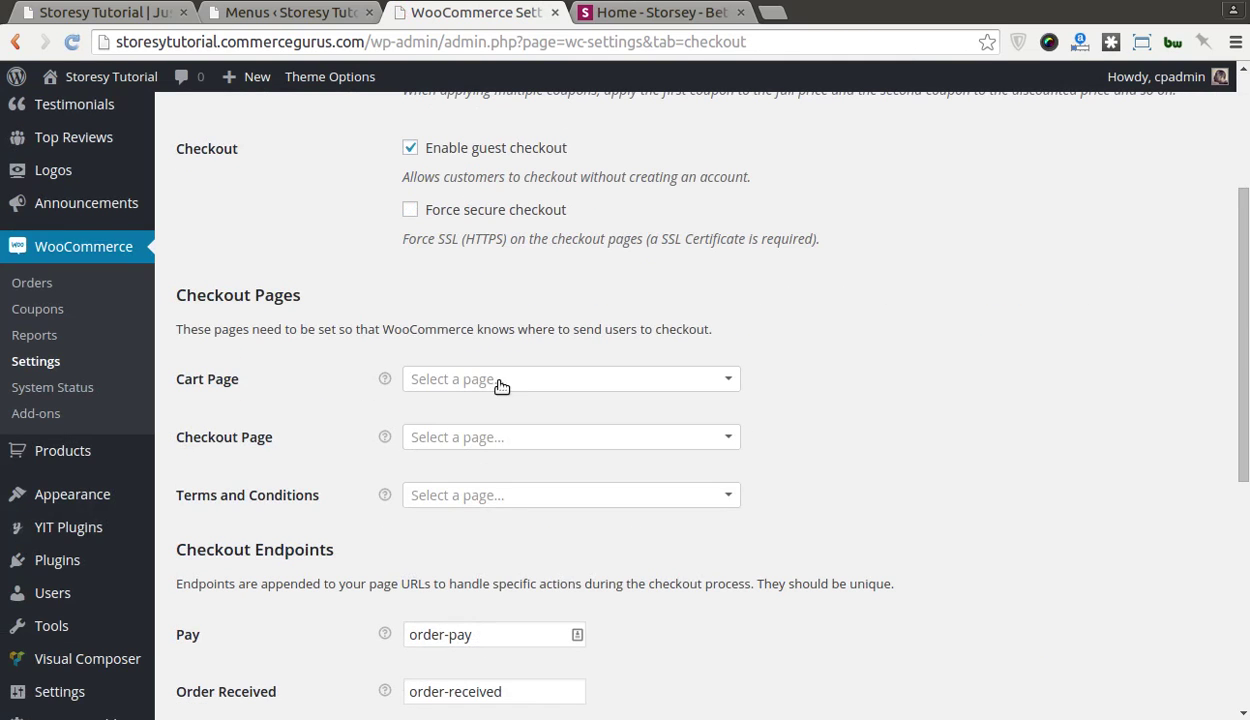
left_click(501, 386)
type("ca")
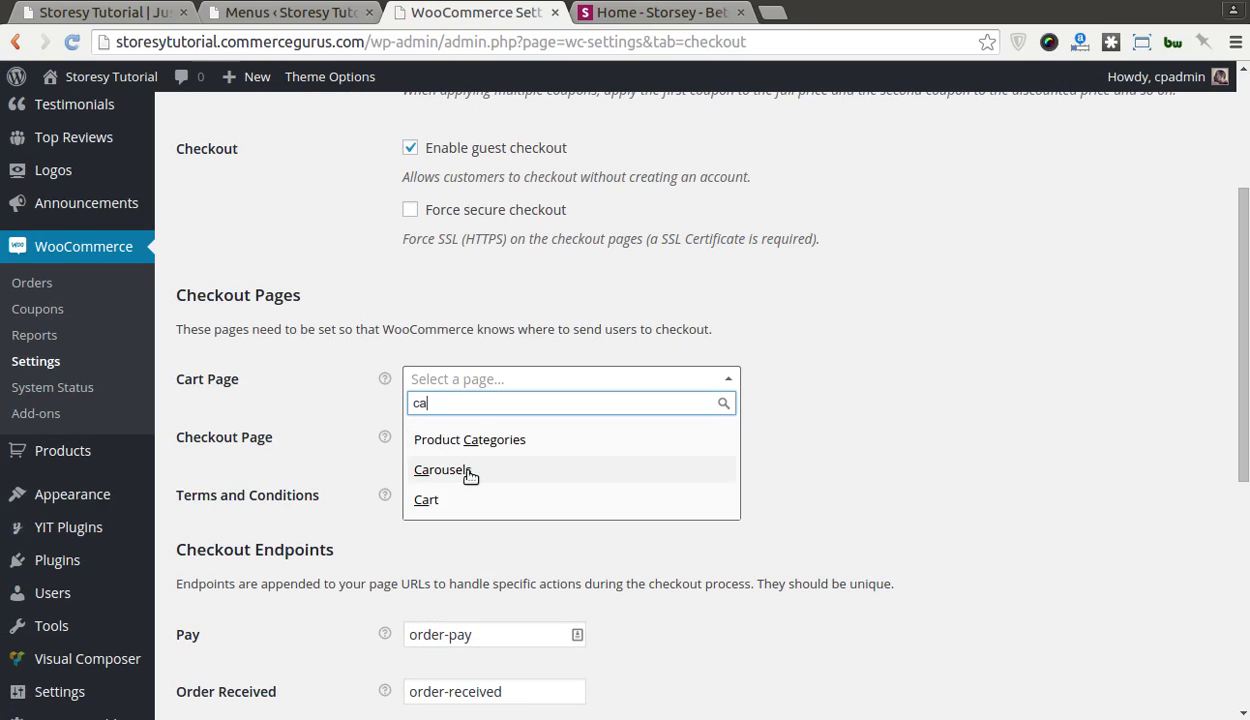
left_click(445, 492)
left_click(477, 445)
type("chec")
left_click(440, 499)
scroll(362, 500, "down", 5)
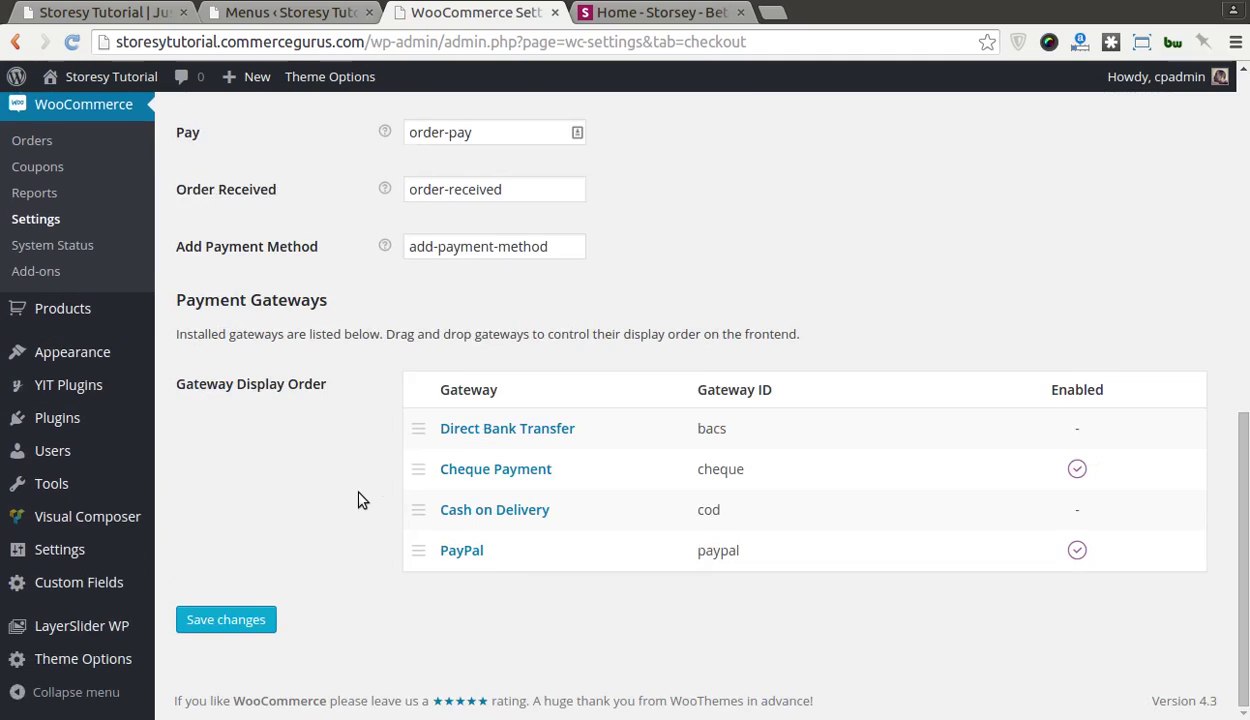
left_click(216, 616)
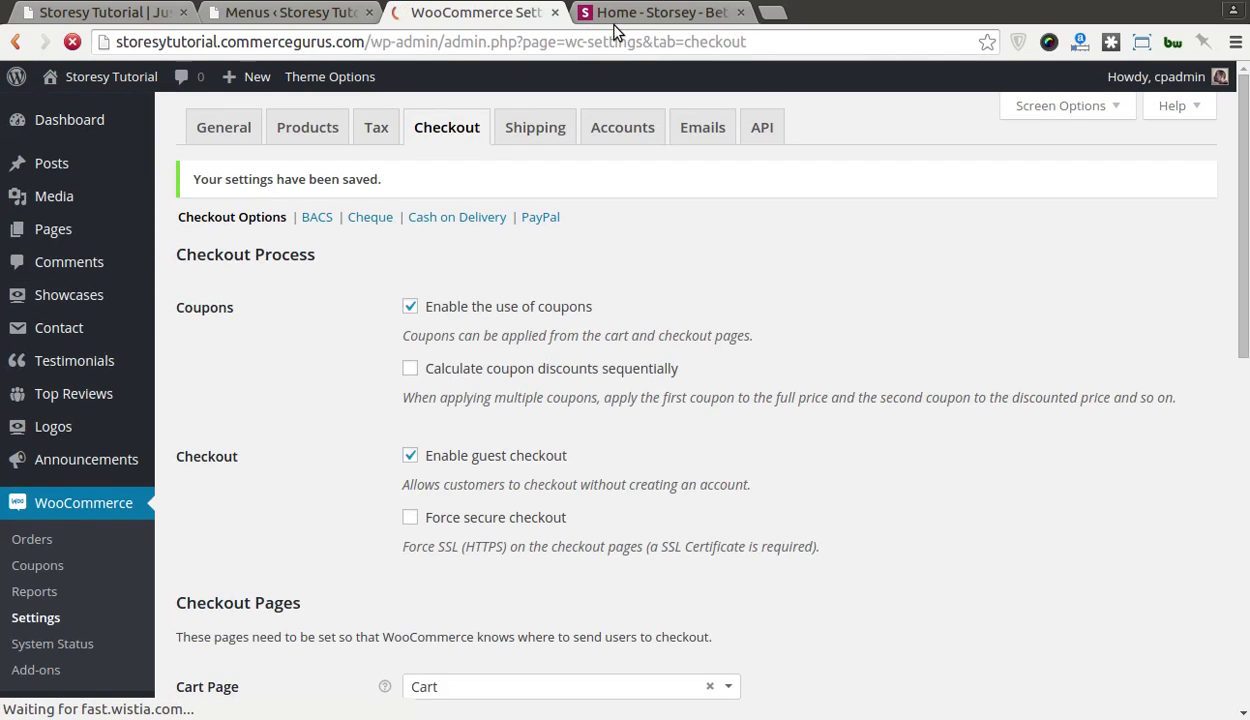
- Reload the Storesy Tutorial home page and try to open the cart page from the mini-cart
left_click(625, 14)
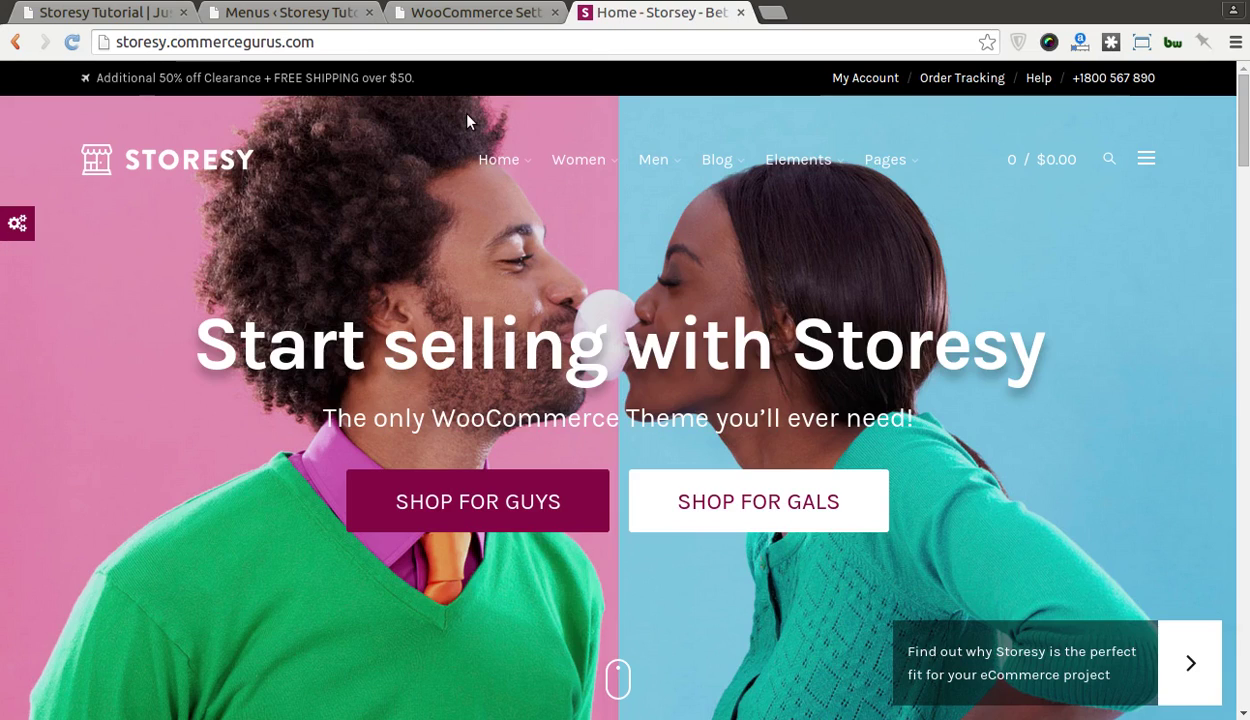
key("ctrl+1")
key("F5")
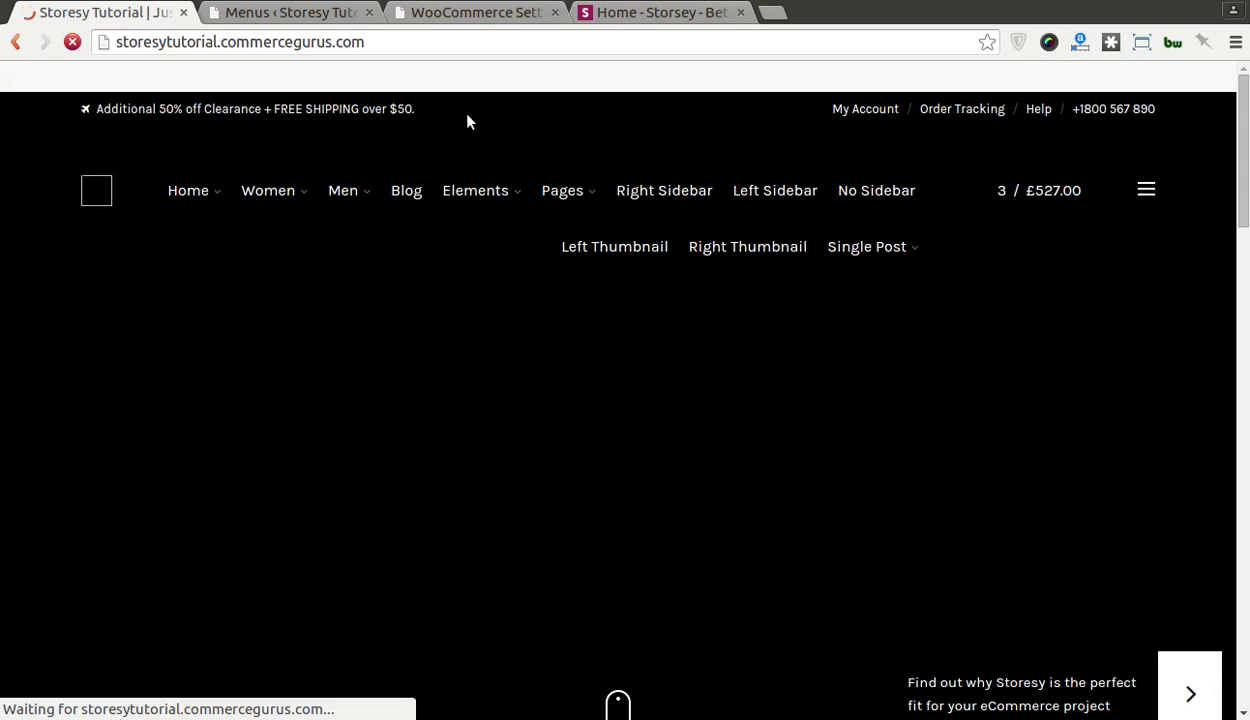
mouse_move(1040, 192)
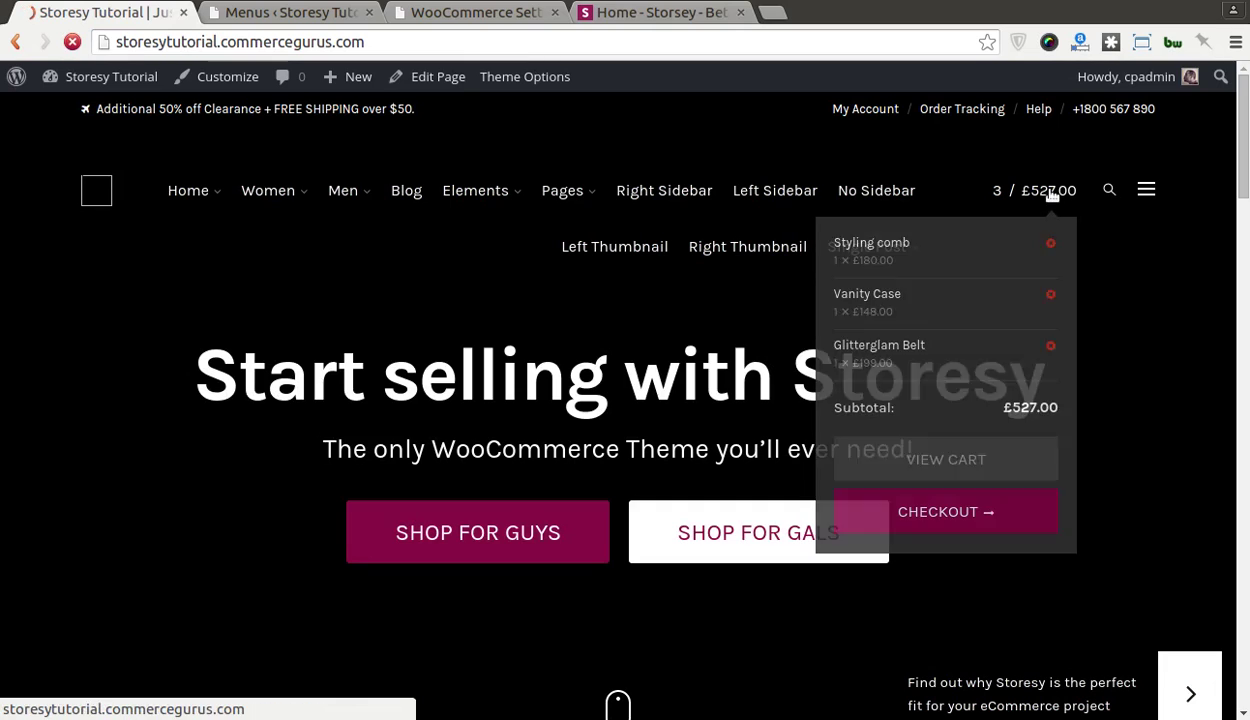
left_click(905, 460)
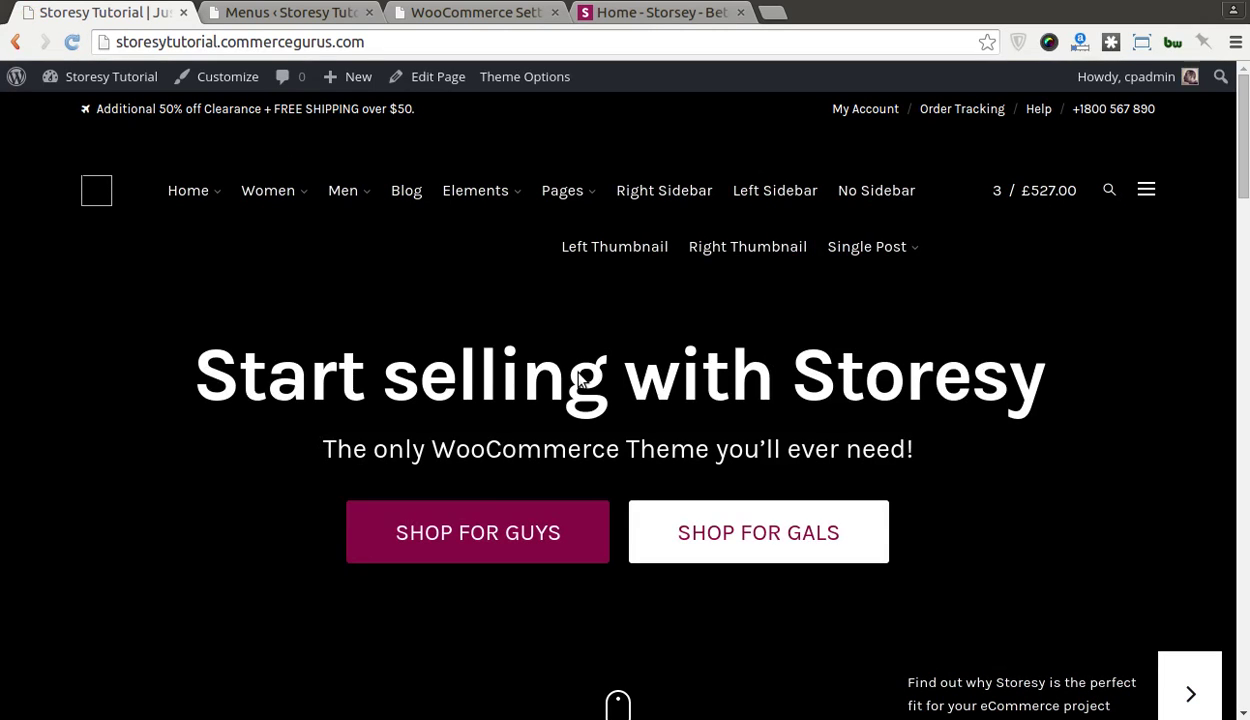
- Delete the wc_cart_hash and wc_fragments entries from the site's session storage using the browser developer tools
key("ctrl+shift+i")
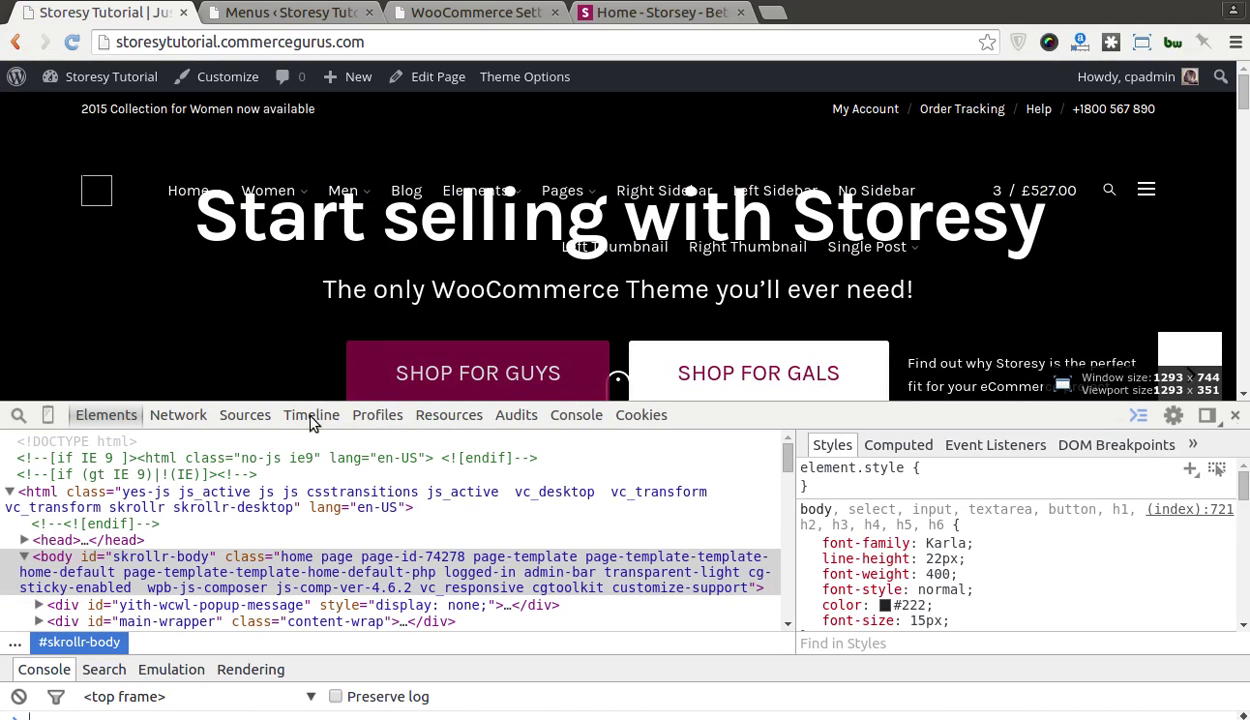
left_click(258, 420)
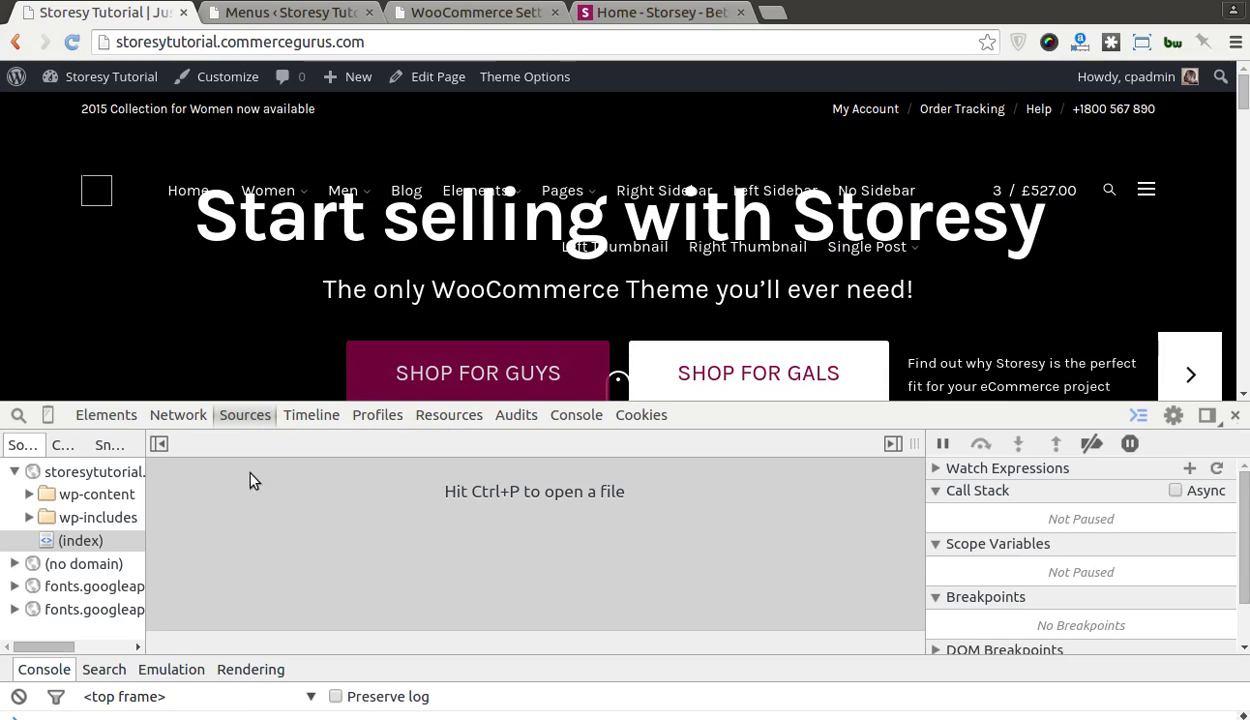
left_click(449, 415)
double_click(78, 543)
left_click(84, 558)
left_click(340, 462)
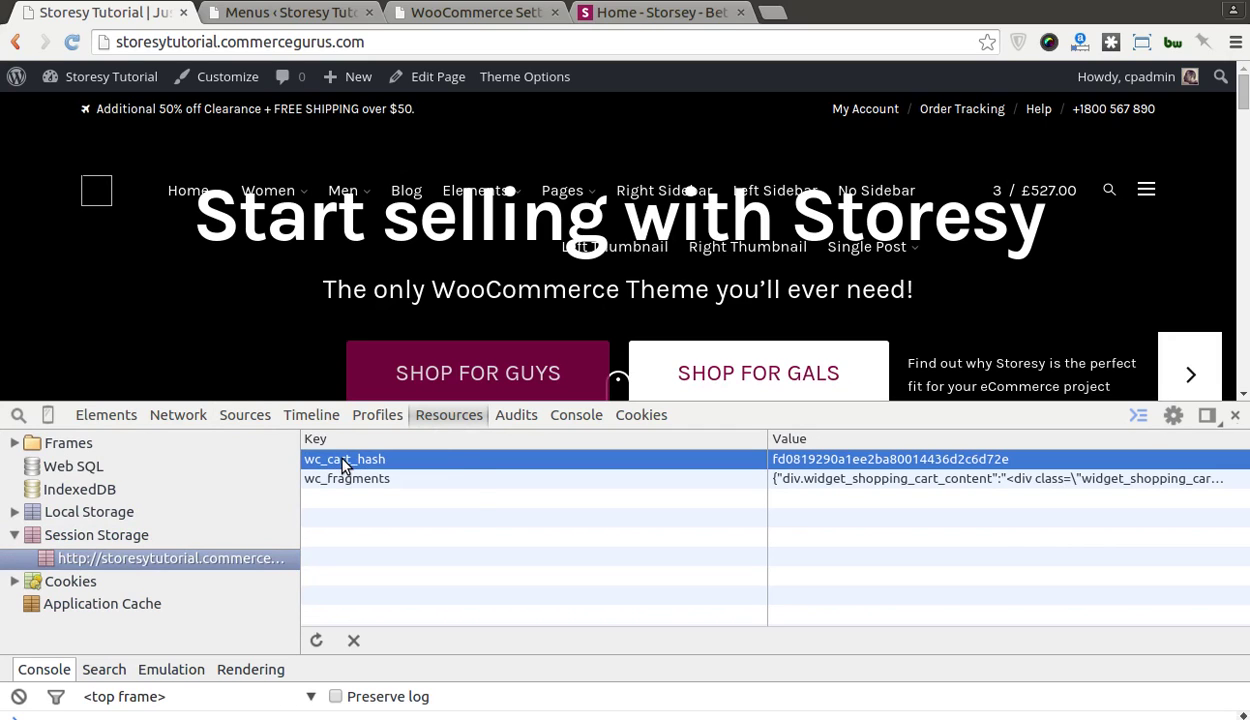
right_click(343, 466)
left_click(362, 495)
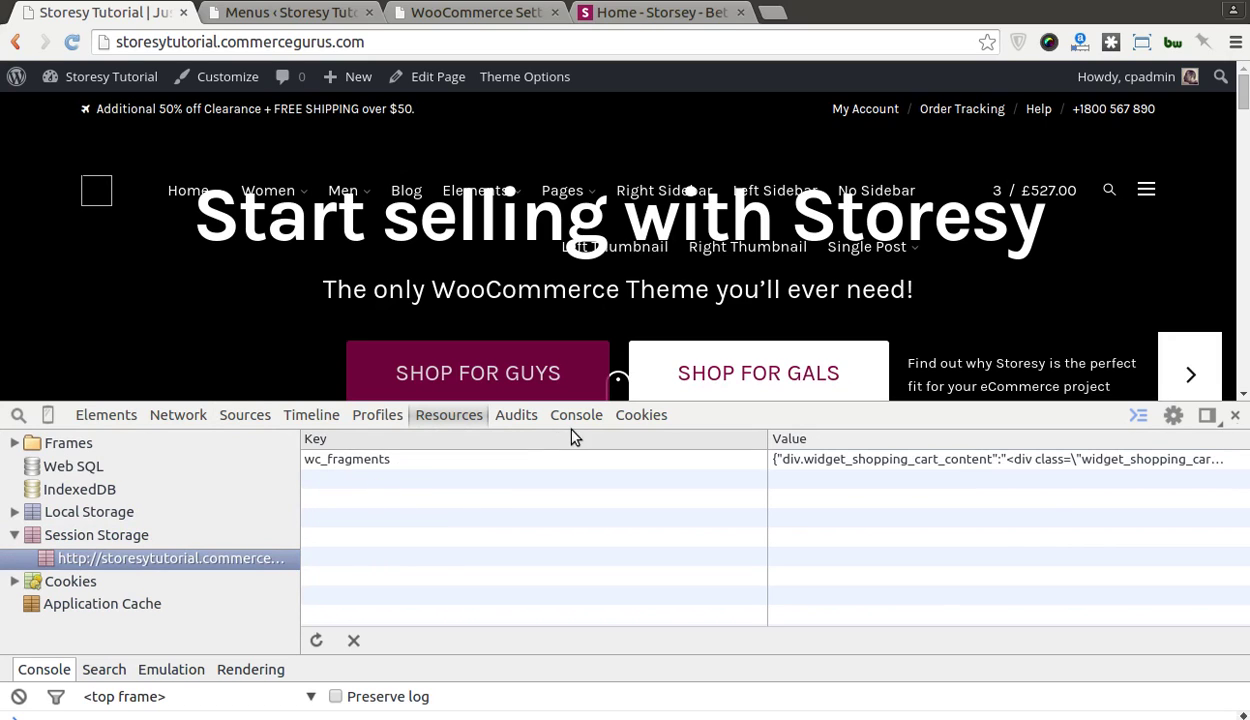
left_click(366, 467)
right_click(366, 469)
left_click(397, 499)
key("F12")
- Load the home page again, open the cart page from the mini-cart and review its products and totals
key("ctrl+l")
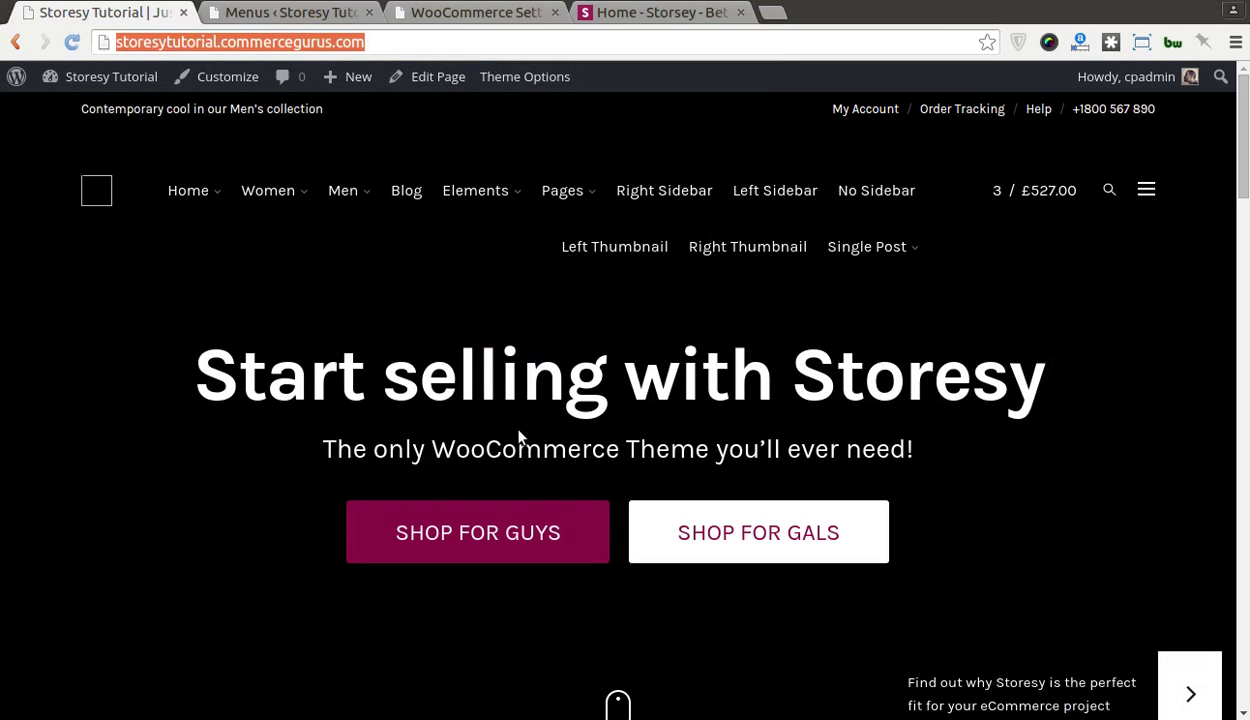
key("Return")
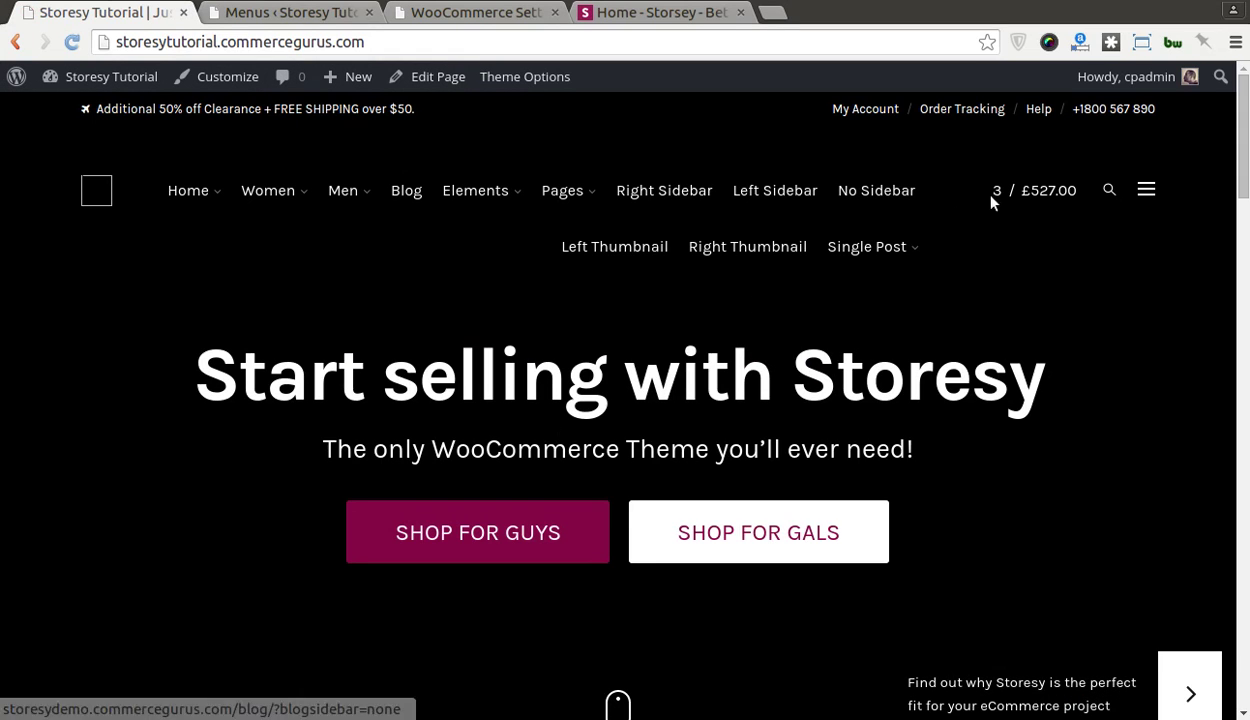
mouse_move(1000, 190)
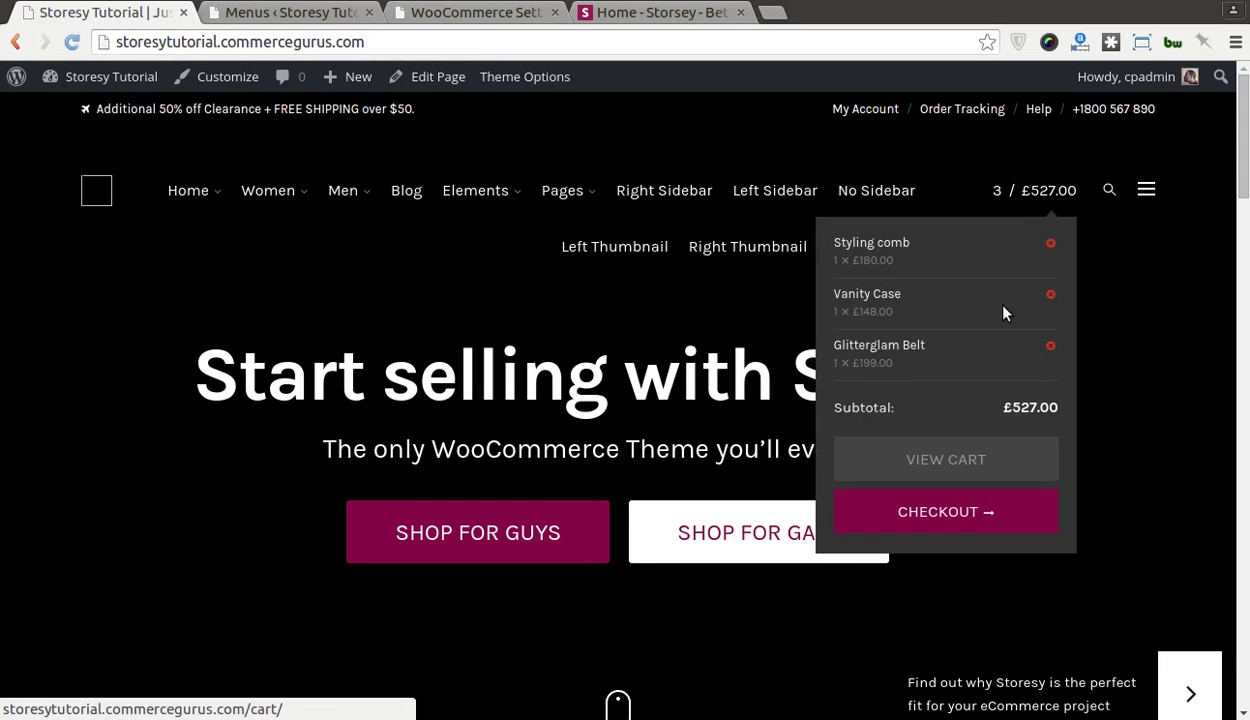
left_click(932, 461)
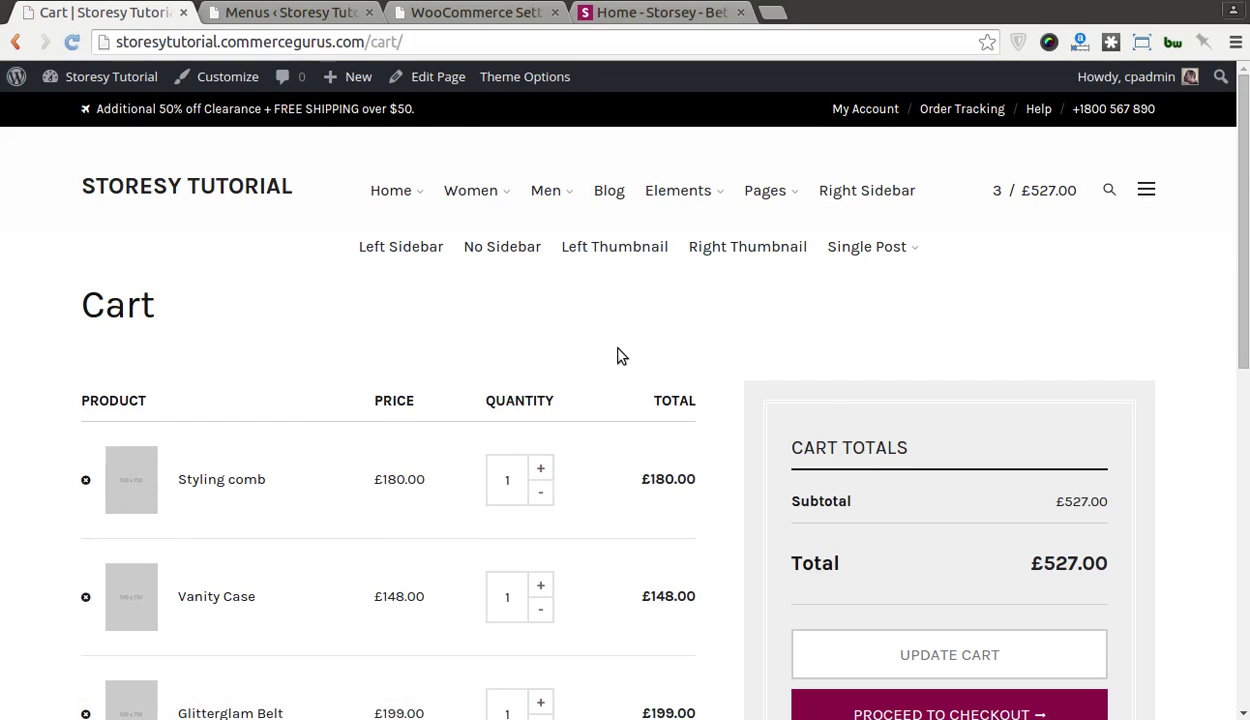
scroll(617, 349, "down", 5)
scroll(619, 354, "up", 5)
scroll(578, 374, "down", 3)
- Proceed from the cart to checkout and examine the billing form and order summary
left_click(950, 412)
scroll(588, 350, "down", 3)
scroll(588, 350, "down", 3)
scroll(588, 350, "up", 6)
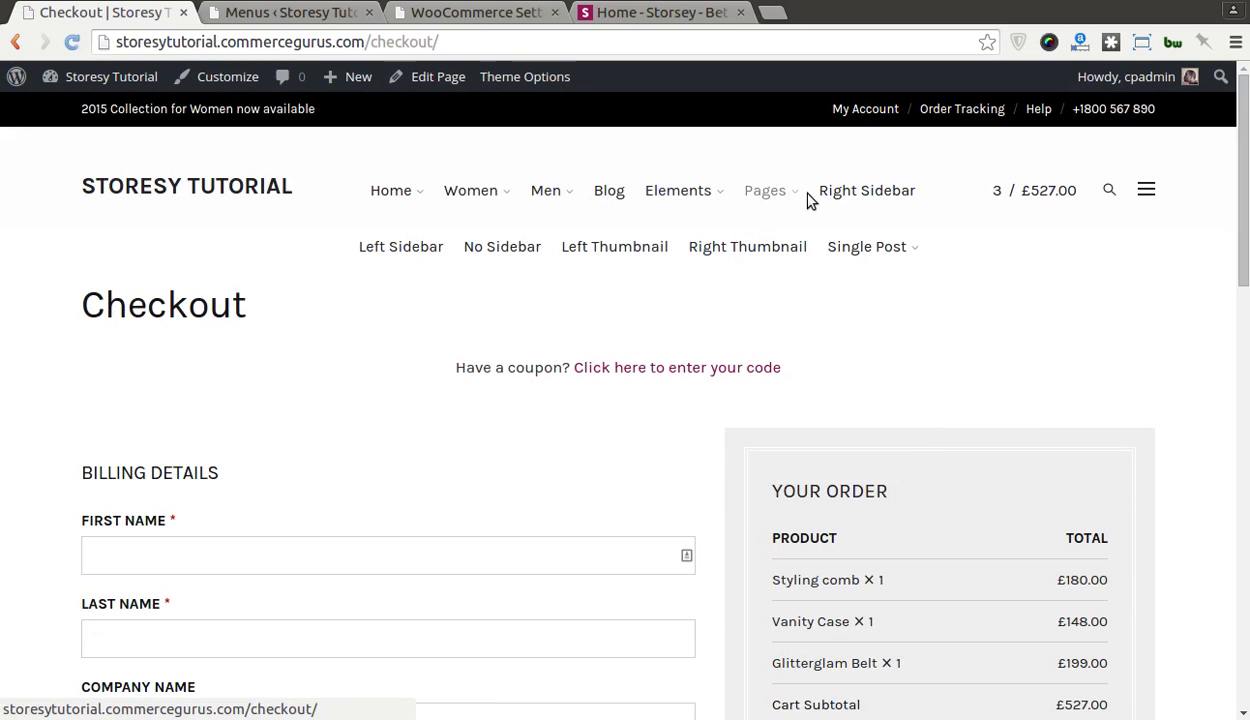
mouse_move(590, 250)
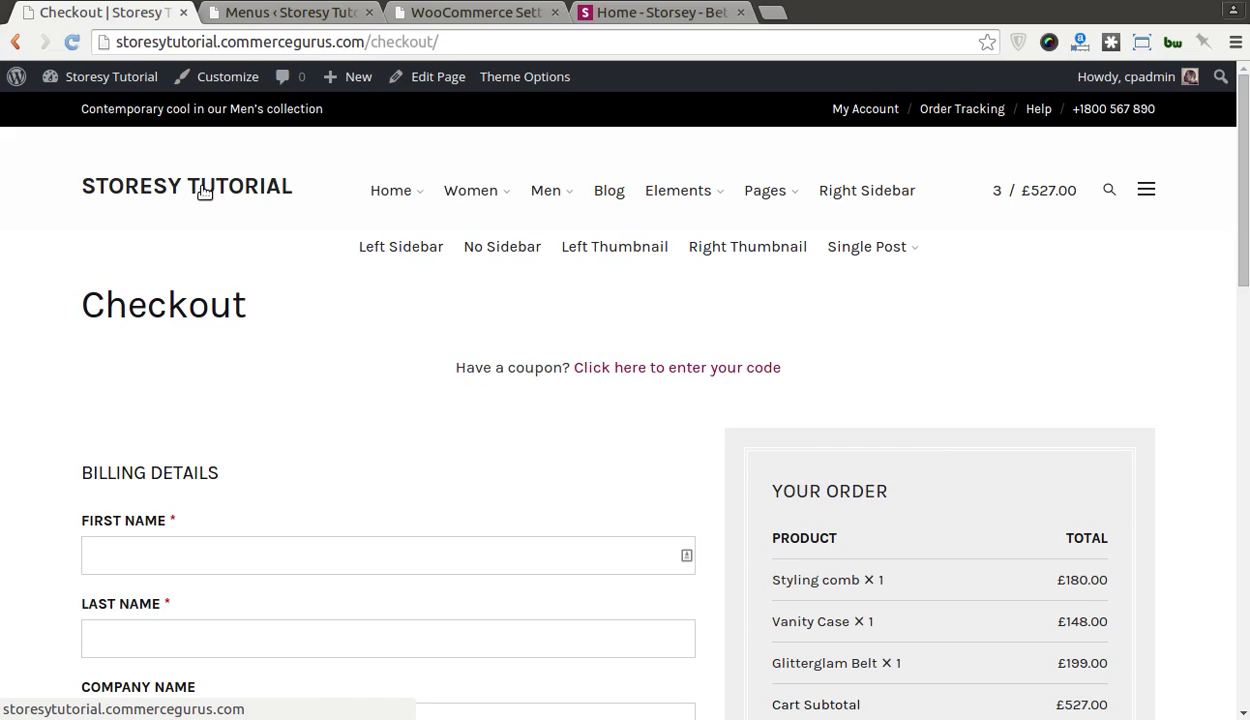
scroll(176, 204, "down", 5)
scroll(176, 204, "up", 4)
scroll(176, 204, "down", 8)
scroll(176, 204, "up", 10)
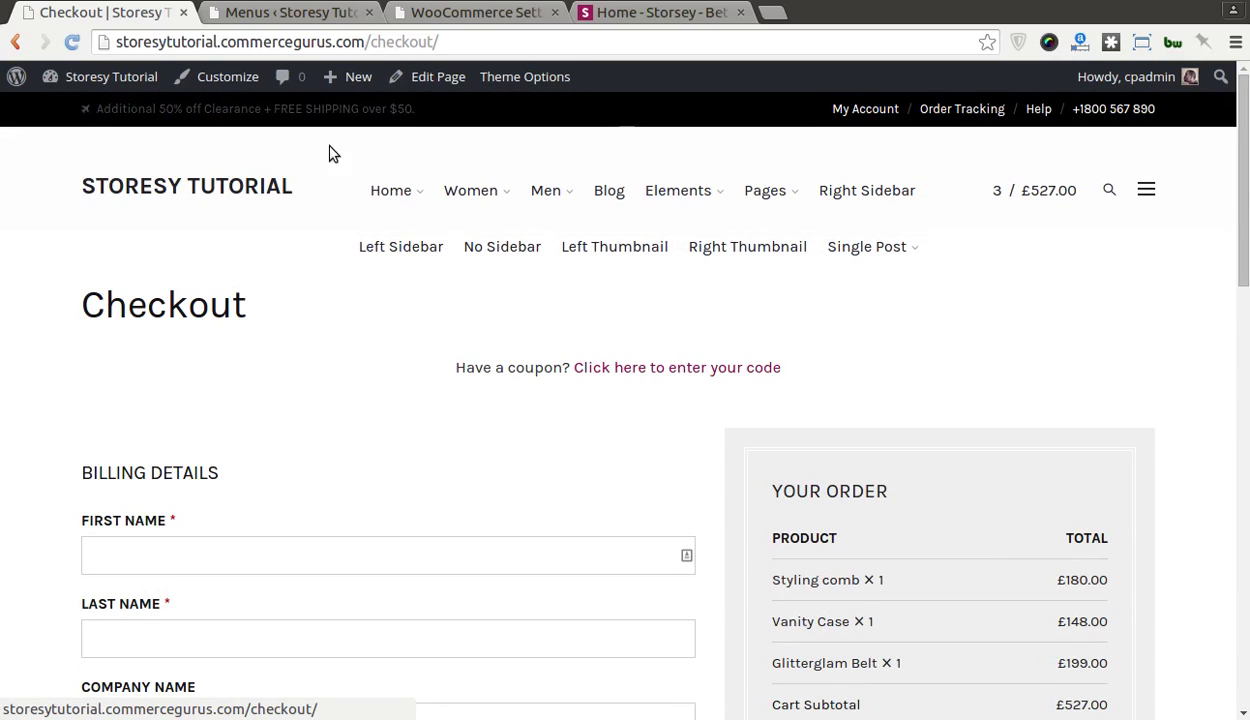
- Check the Home and Women mega menus on the home page and open the Women category
left_click(232, 192)
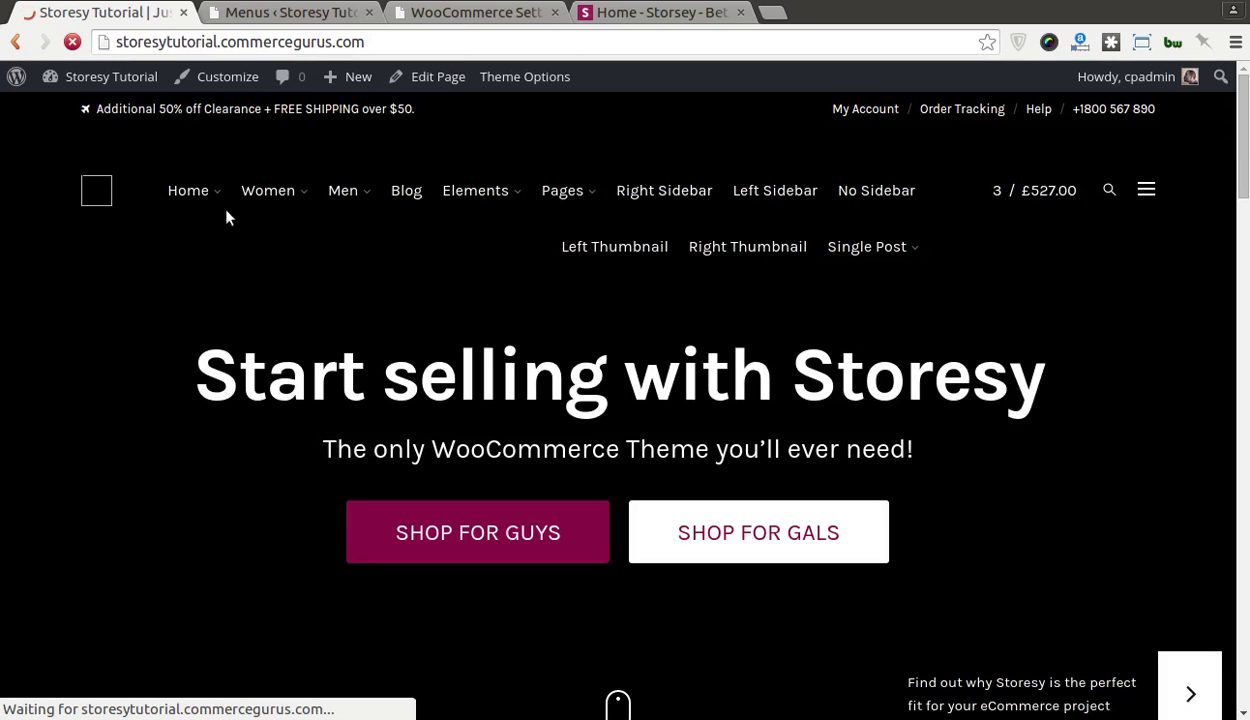
mouse_move(200, 190)
scroll(150, 325, "down", 7)
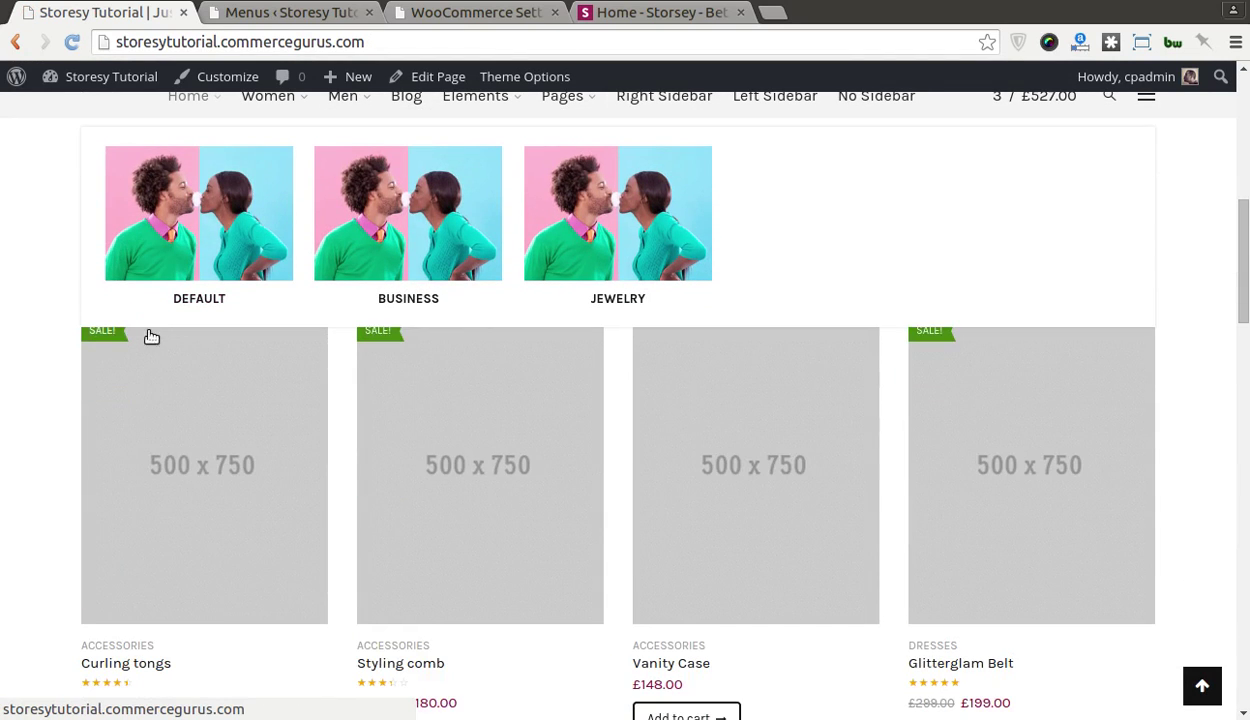
scroll(50, 516, "down", 2)
scroll(224, 302, "up", 9)
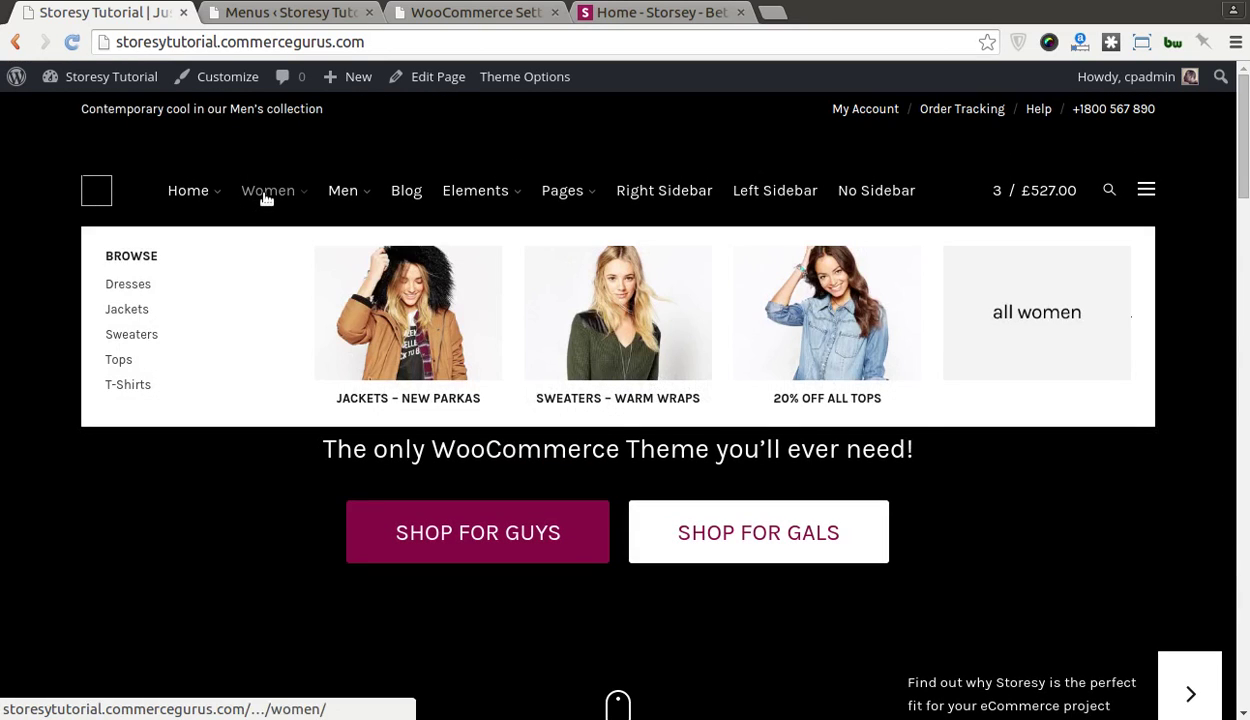
left_click(268, 193)
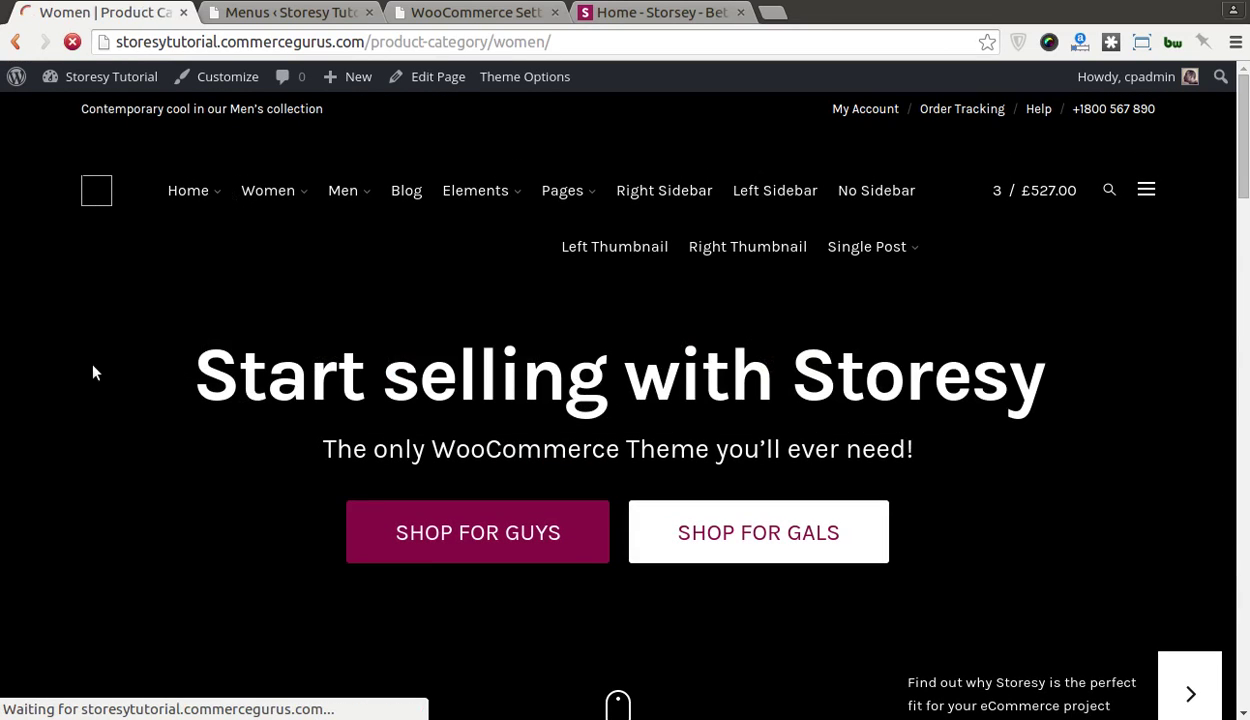